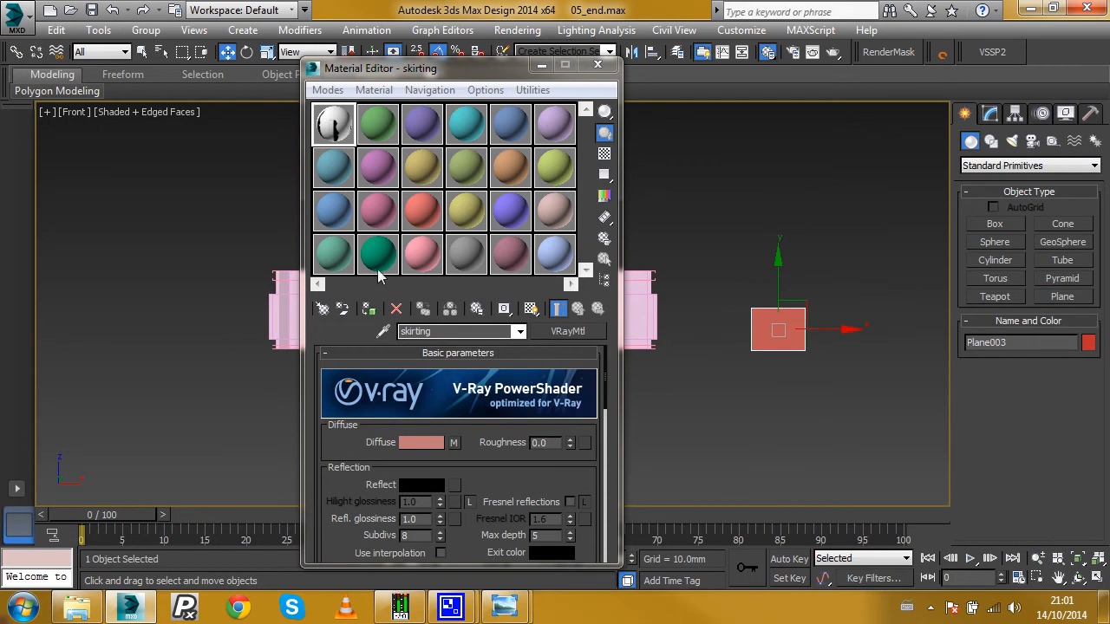
- Assign the skirting material to the selected plane, replace the existing scene material of the same name, and minimize the Material Editor
left_click(368, 309)
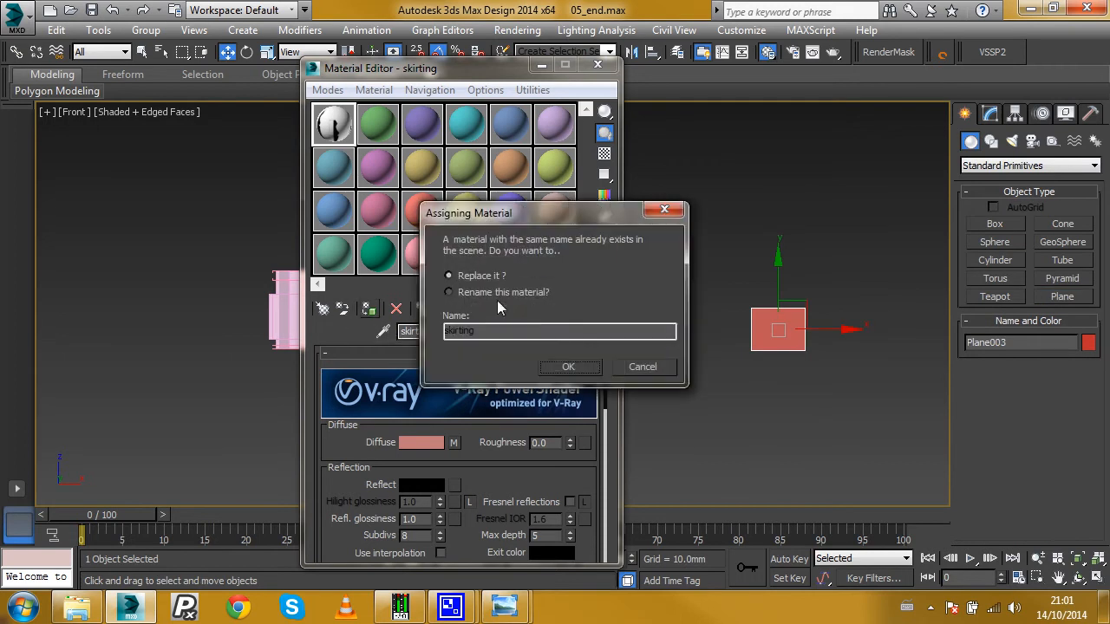
left_click(569, 366)
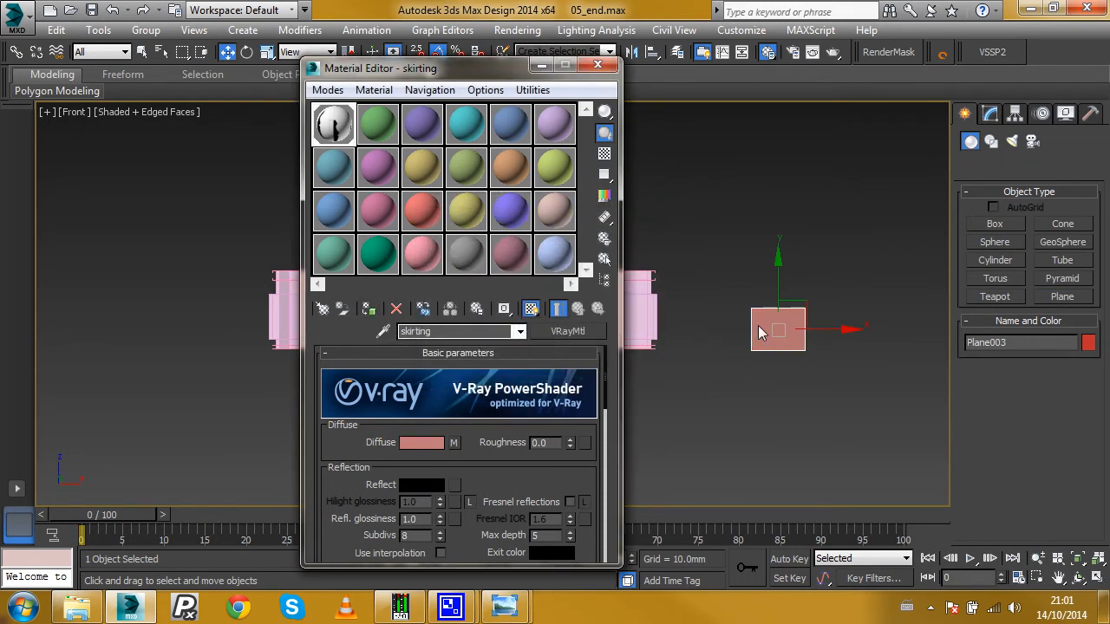
scroll(759, 332, "up", 6)
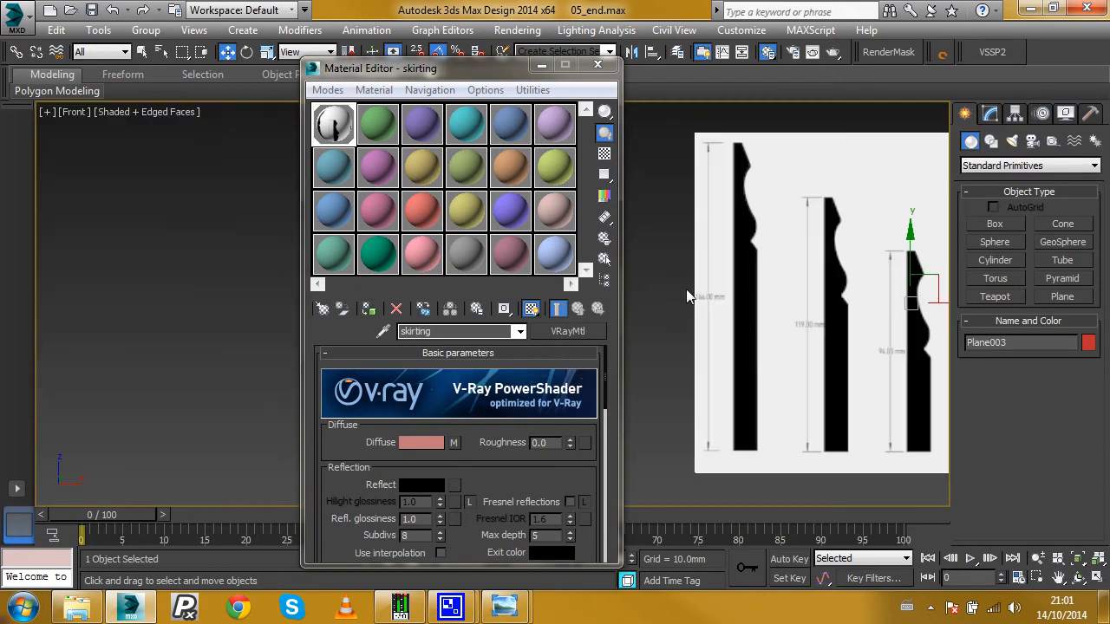
left_click(541, 66)
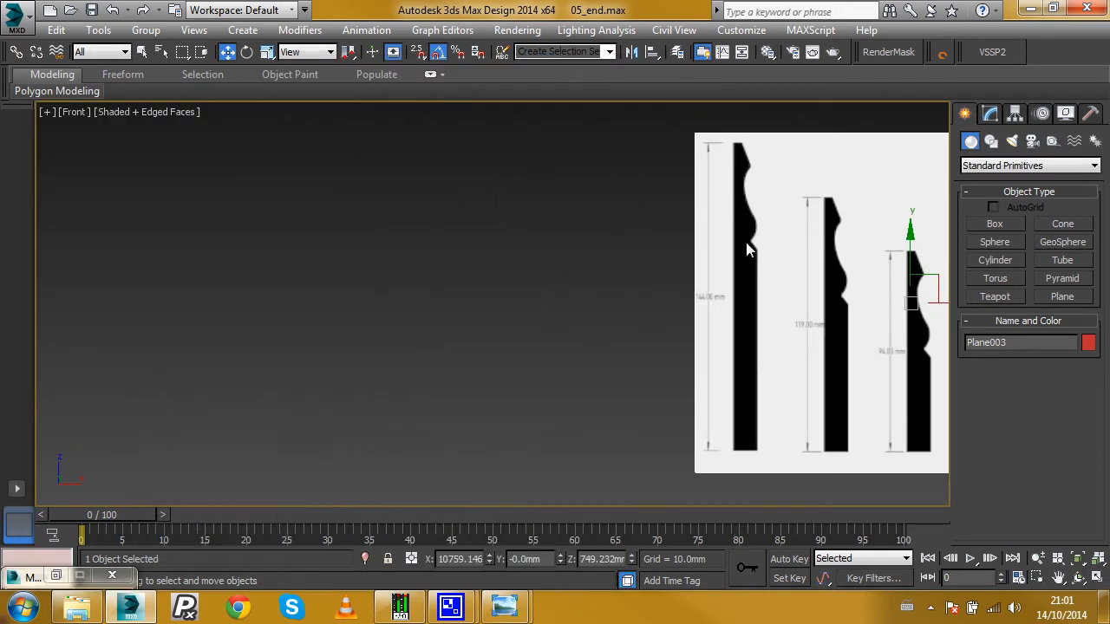
- Set the reference plane's length and width to 144 mm each
scroll(733, 230, "down", 4)
left_click(989, 115)
double_click(1056, 361)
type("144.0mm")
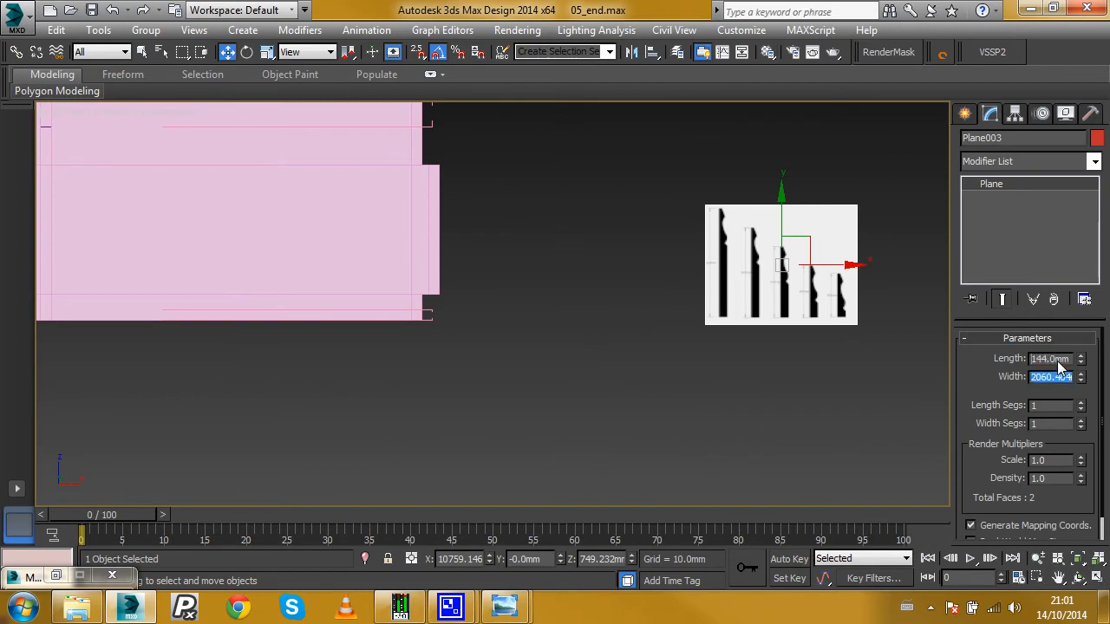
key("Tab")
type("144")
key("Tab")
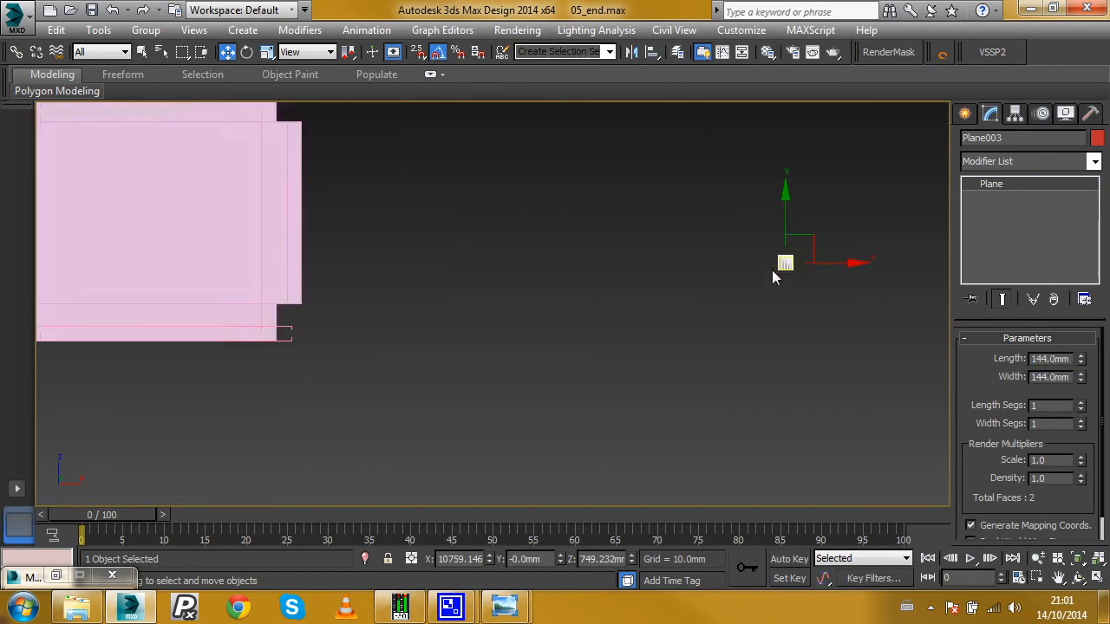
scroll(783, 269, "up", 6)
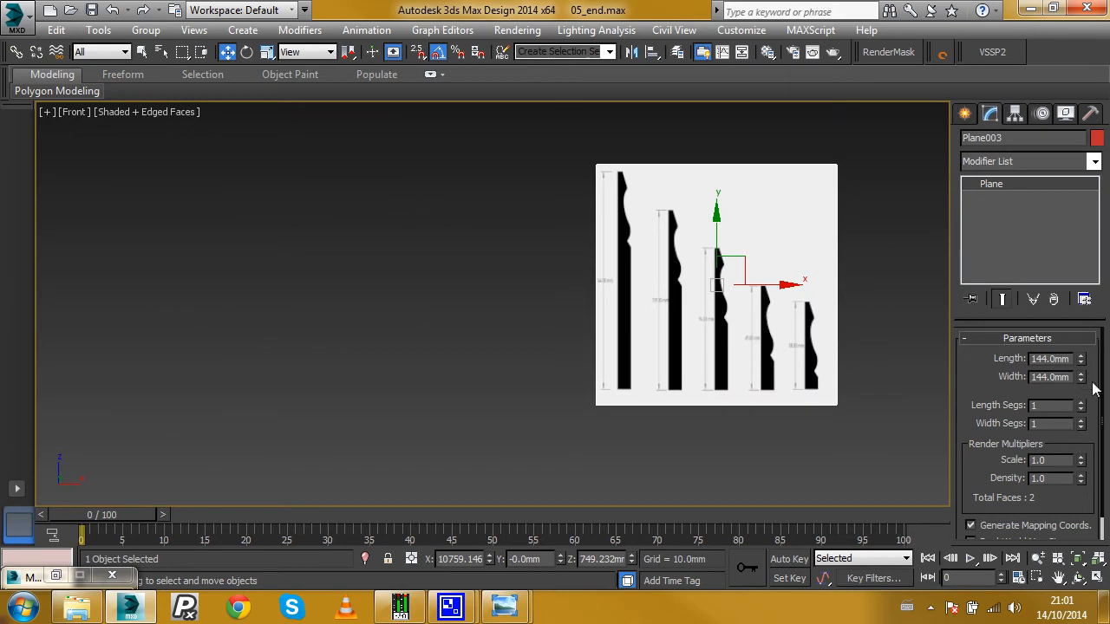
- Enlarge the reference plane to a length of 161.28 mm and a width of 246.456 mm
mouse_move(1085, 378)
left_mouse_down()
mouse_move(1073, 320)
mouse_move(1082, 376)
left_mouse_up()
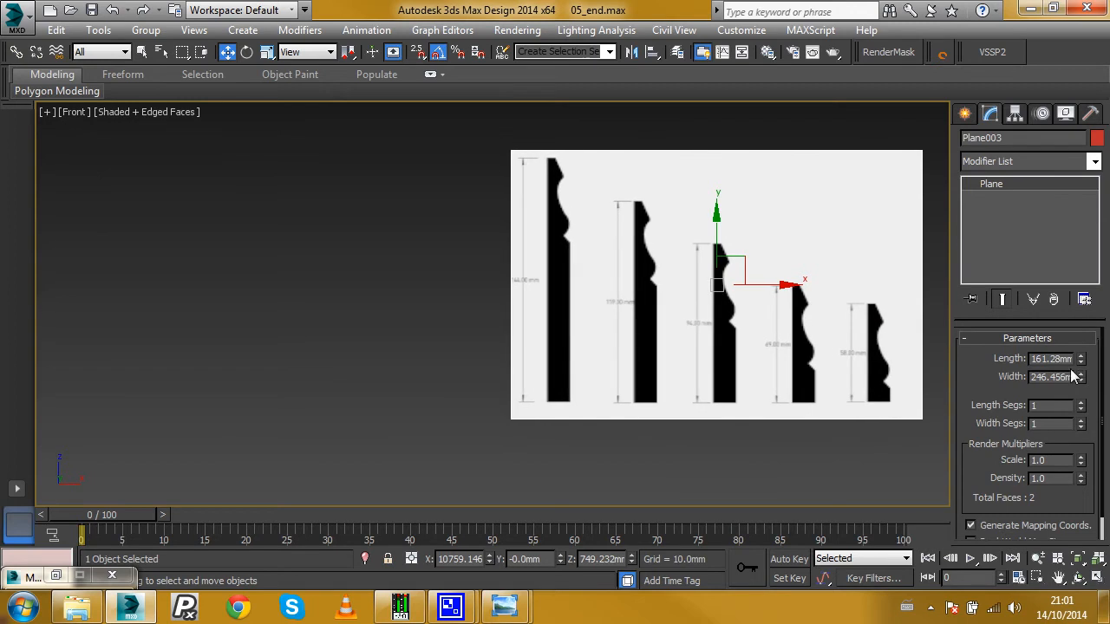
scroll(700, 313, "down", 6)
scroll(694, 306, "up", 3)
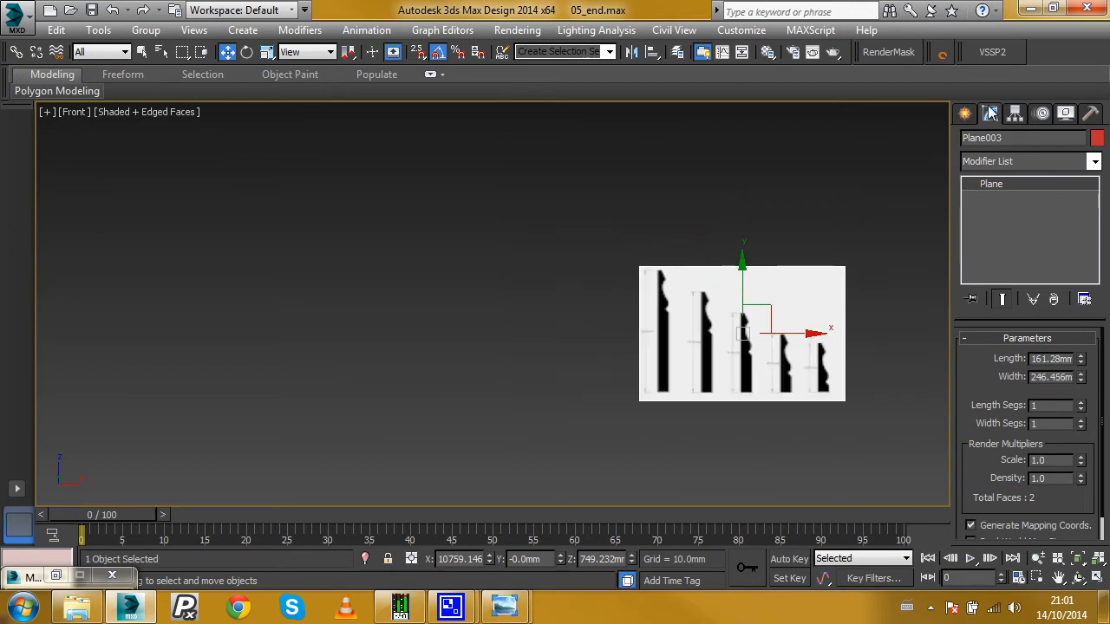
- Start a Line spline at the back corner of the 144 mm profile's top and trace its top edge and moulded contour down past the notch
left_click(966, 116)
left_click(991, 142)
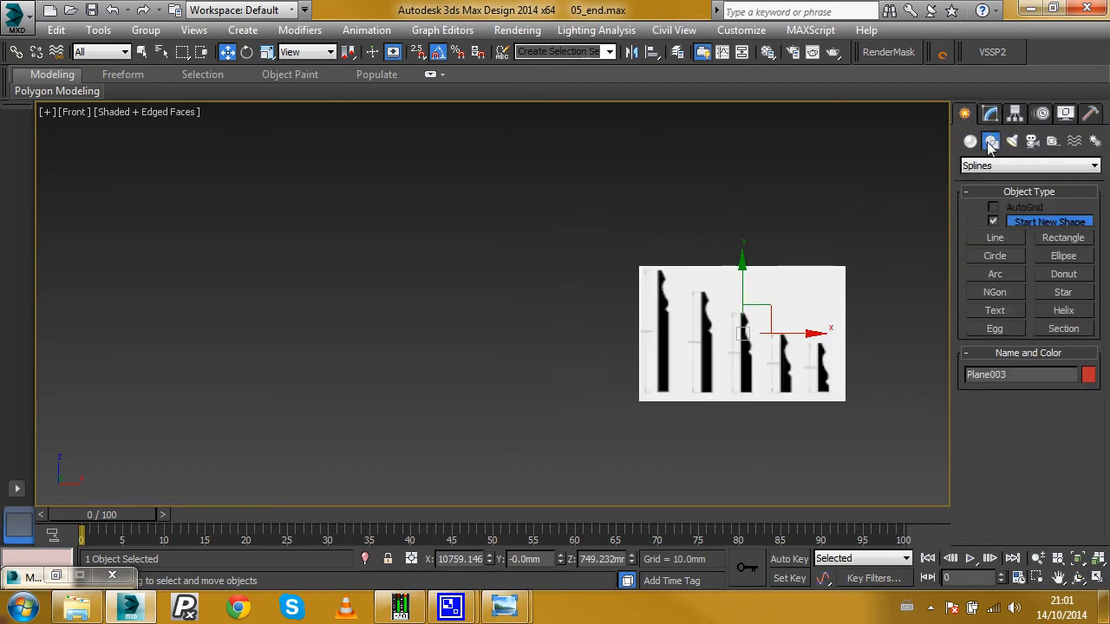
left_click(1001, 244)
scroll(659, 260, "up", 6)
left_click(636, 216)
left_click(666, 217)
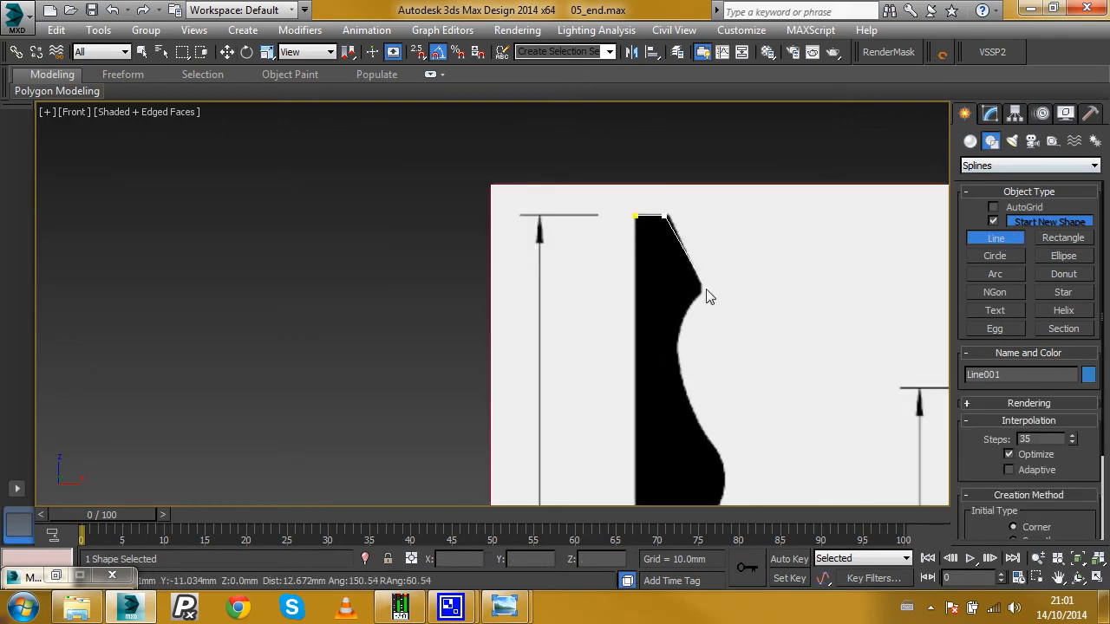
left_click(702, 289)
left_click(679, 373)
scroll(729, 365, "down", 2)
scroll(727, 357, "up", 3)
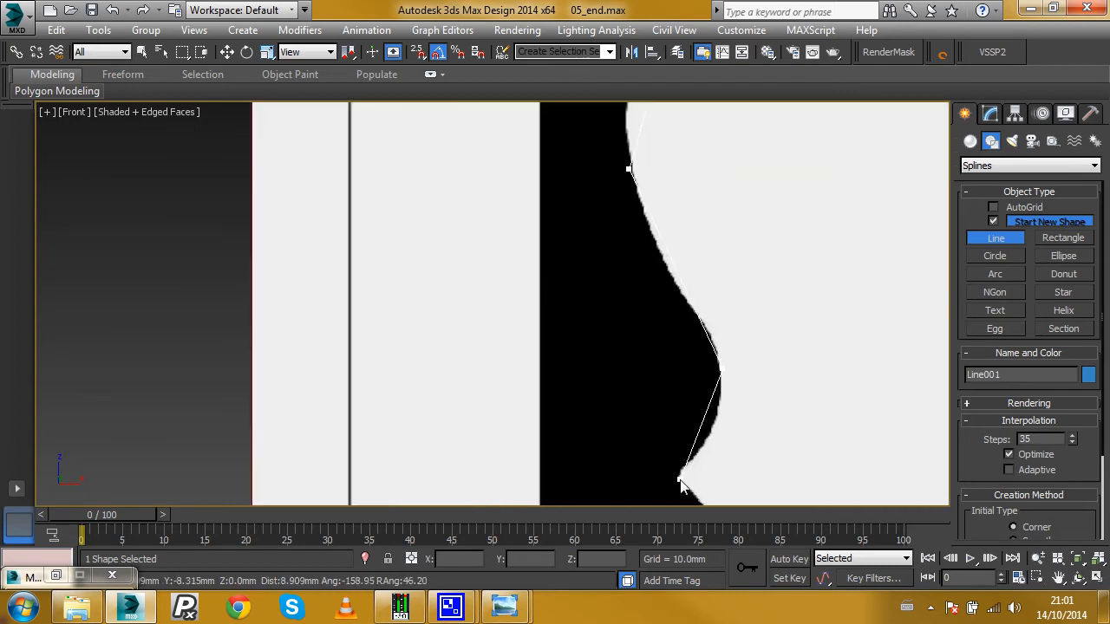
left_click(680, 474)
scroll(677, 247, "down", 5)
scroll(689, 296, "up", 3)
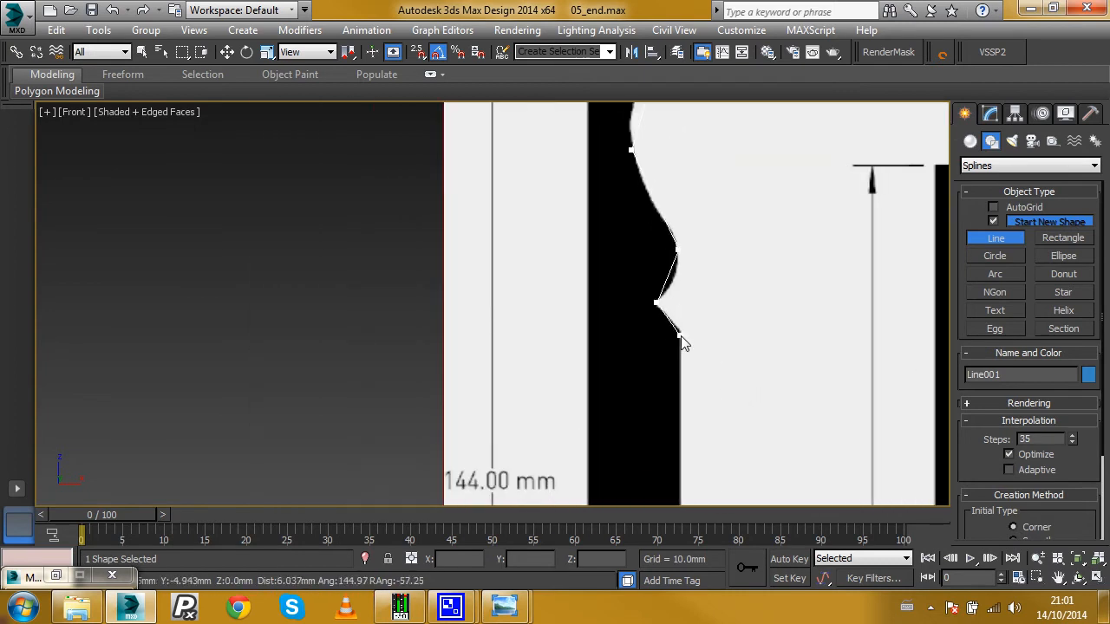
- Continue the line down the straight front face, across the base and up the back of the profile, and close the spline
scroll(681, 334, "down", 5)
scroll(681, 364, "up", 4)
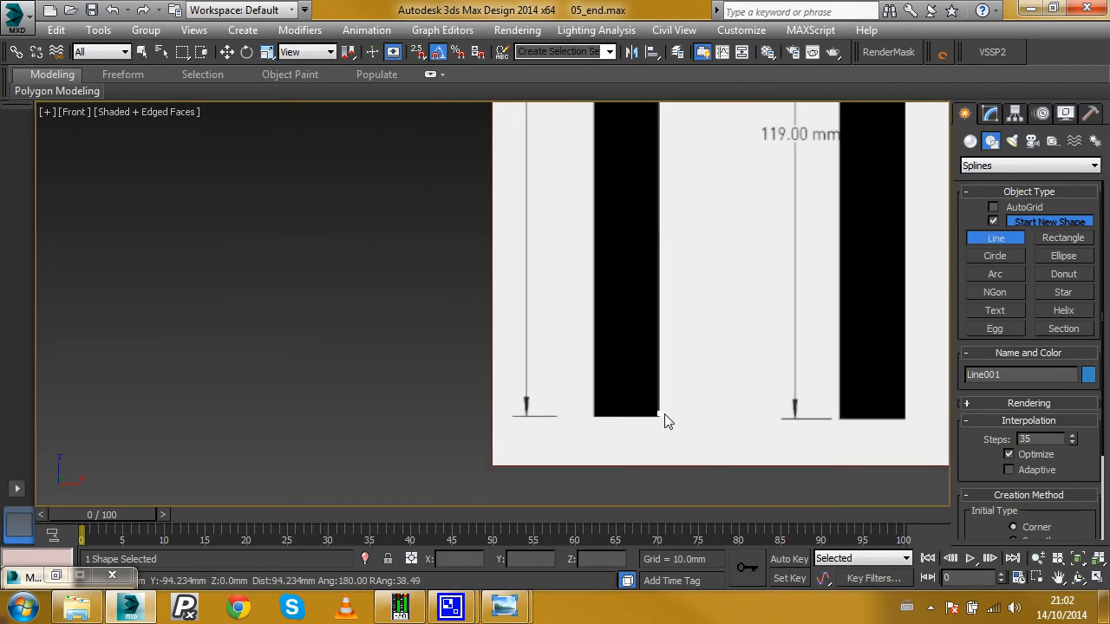
left_click(599, 418)
scroll(599, 418, "down", 4)
scroll(590, 287, "up", 4)
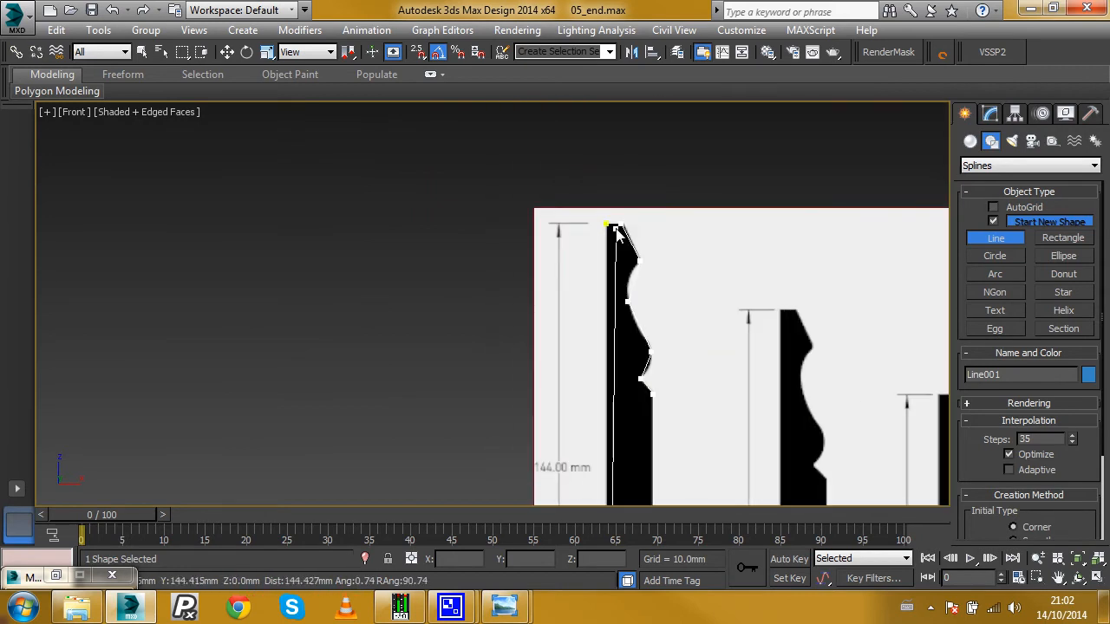
left_click(609, 225)
left_click(528, 355)
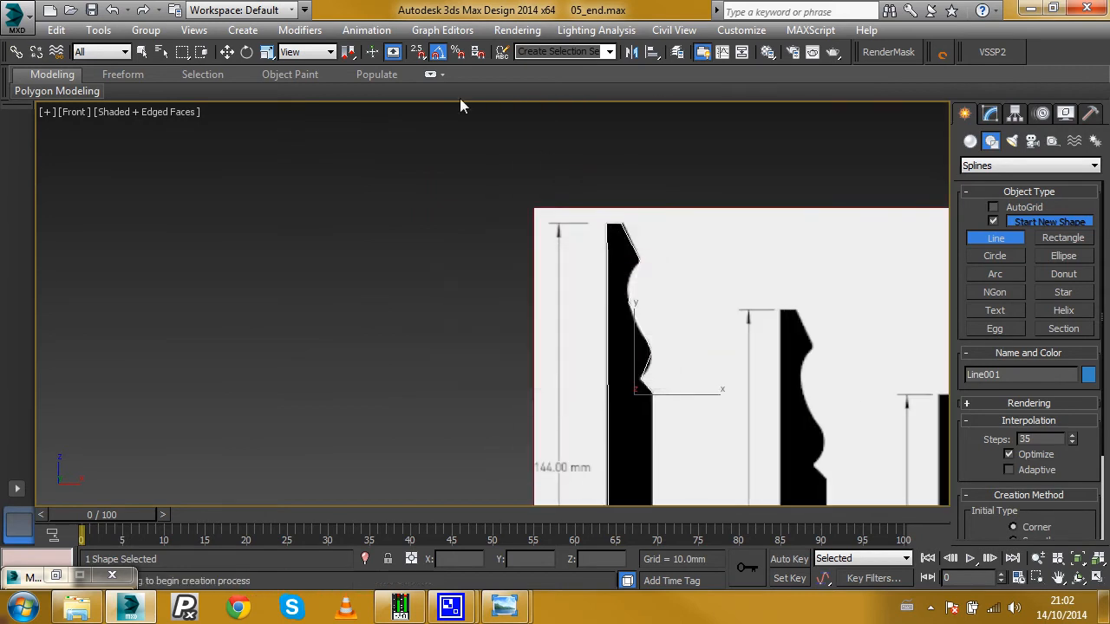
- Straighten the profile's back edge by moving its upper back vertex in line with the lower back vertex using snapping
left_click(418, 55)
key("1")
left_click_drag(585, 200, 604, 447)
scroll(611, 241, "down", 3)
scroll(632, 257, "up", 4)
key("s")
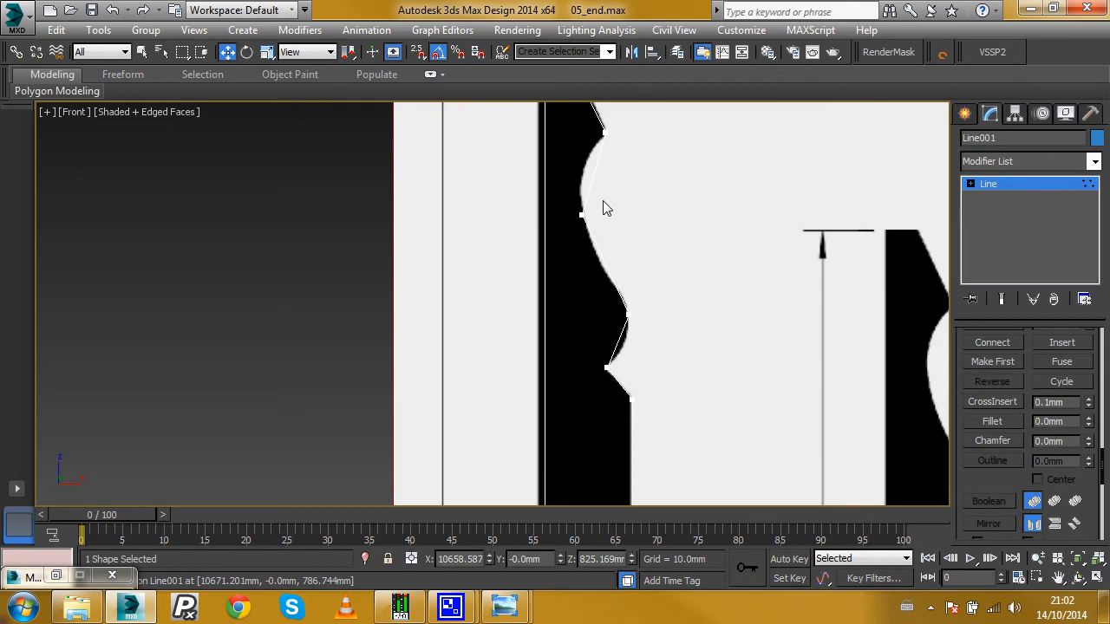
- Select all vertices of the profile spline and convert them to Bezier Corner
scroll(594, 183, "down", 2)
left_click_drag(642, 305, 645, 317)
right_click(632, 263)
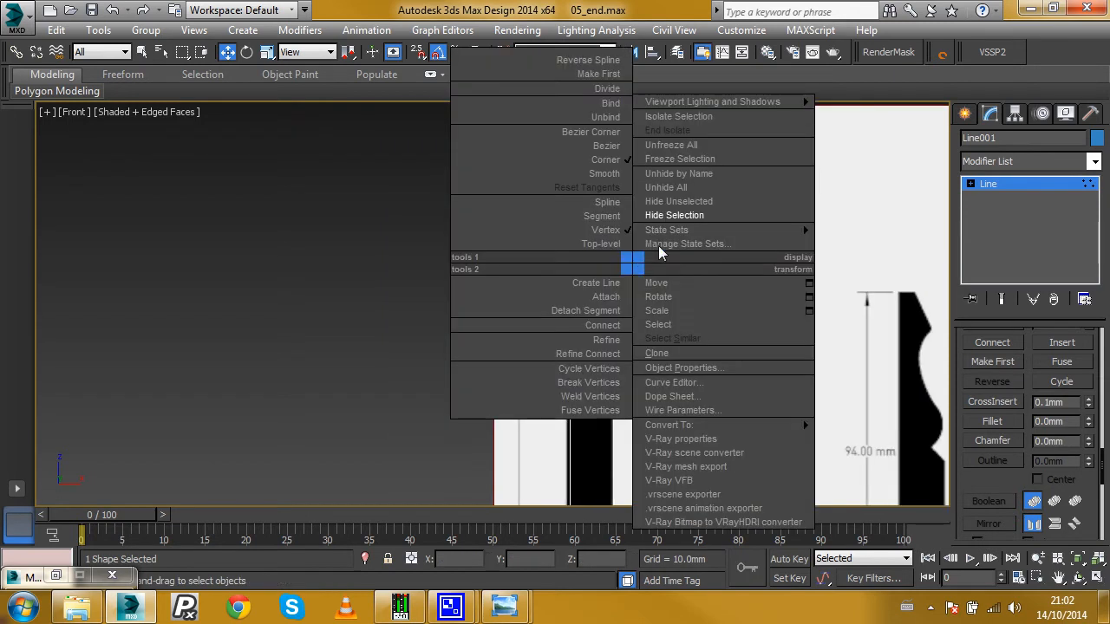
left_click(604, 147)
- Adjust the Bezier handles so the spline follows the reference's concave upper curve and the convex bulge beneath it
scroll(594, 199, "up", 4)
scroll(596, 258, "down", 2)
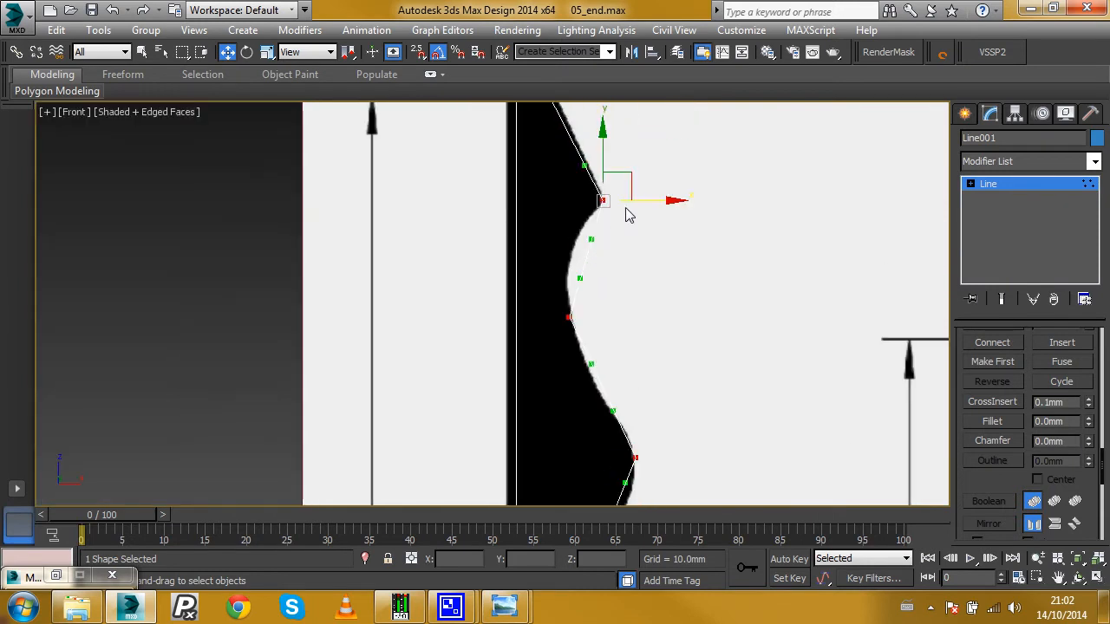
left_click_drag(591, 238, 564, 230)
left_click_drag(579, 278, 560, 281)
left_click(569, 316)
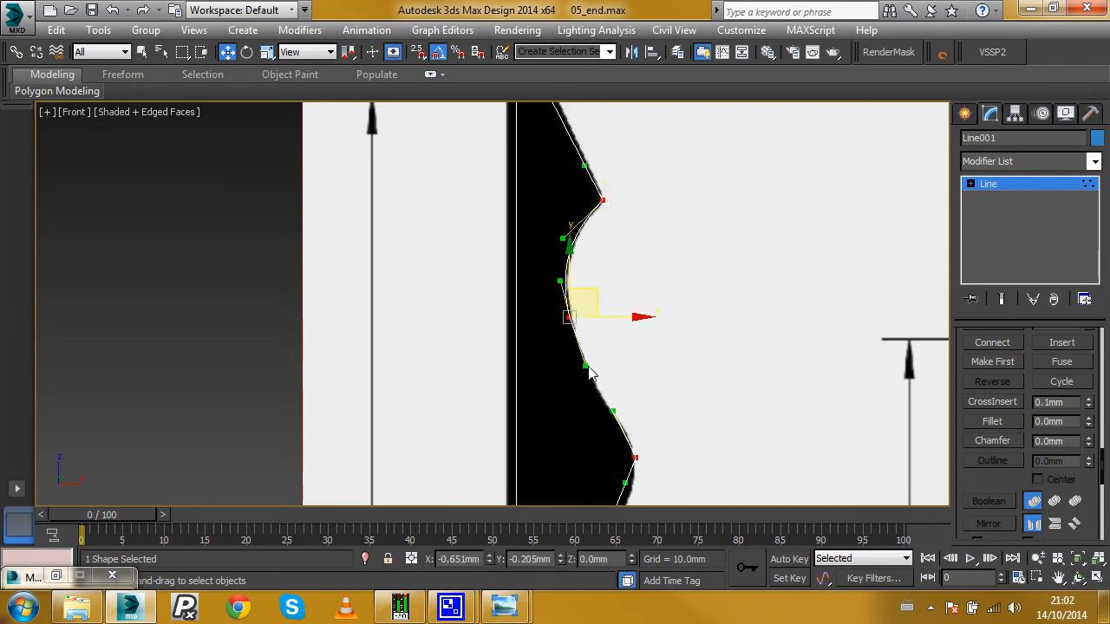
middle_click_drag(651, 426, 689, 204)
left_click_drag(671, 267, 675, 272)
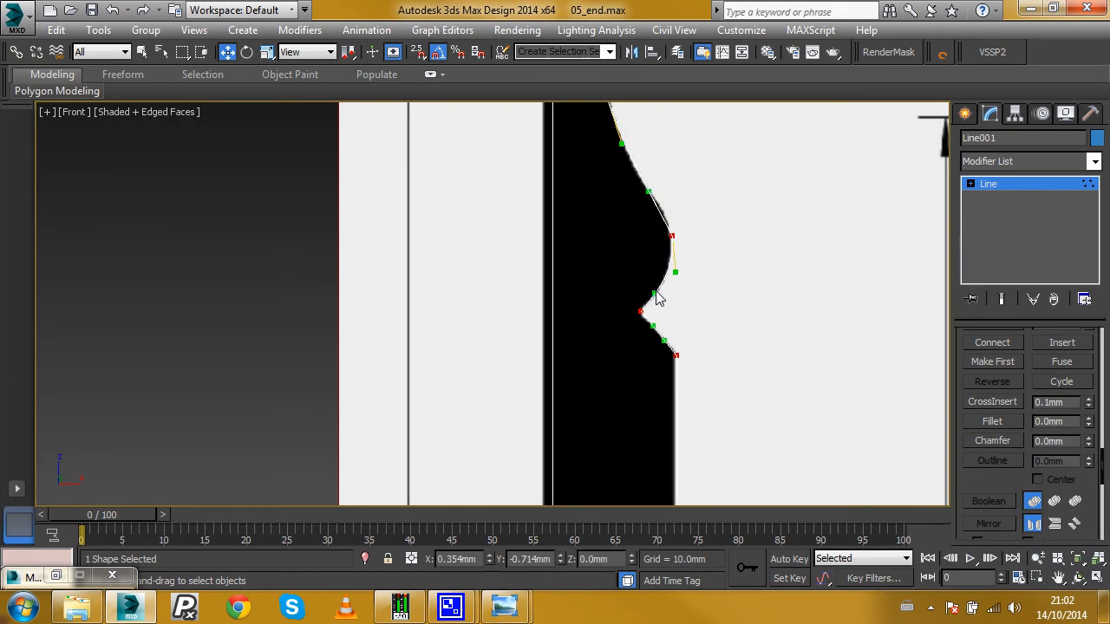
- Select the inner notch vertex below the bulge and round it slightly with Fillet
scroll(633, 180, "down", 3)
middle_click_drag(624, 169, 624, 187)
scroll(623, 188, "up", 3)
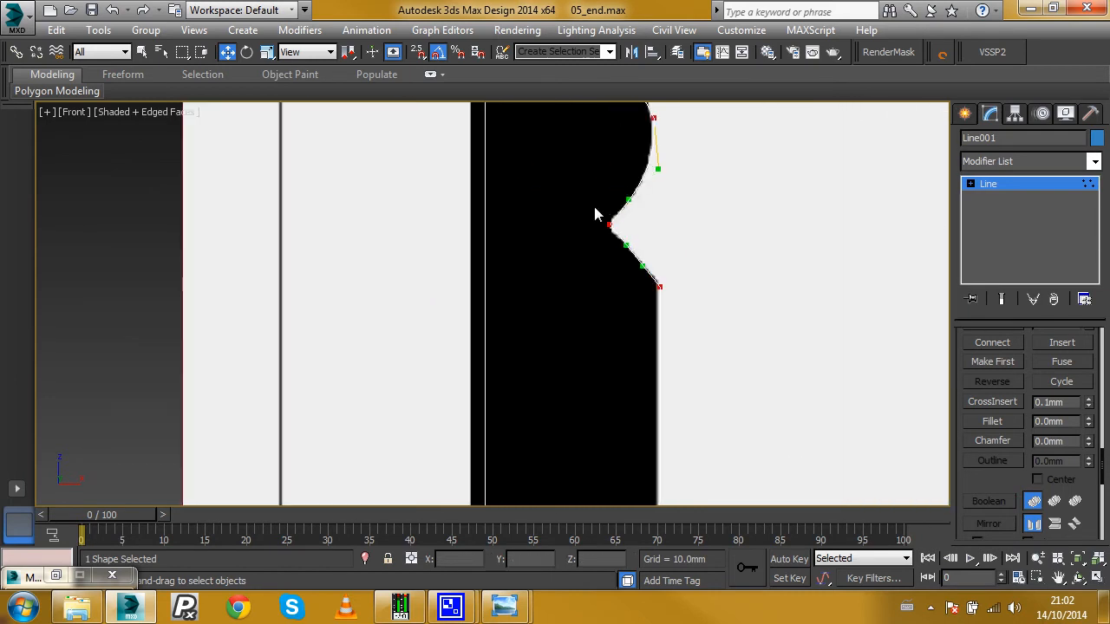
left_click_drag(598, 209, 619, 236)
scroll(621, 224, "up", 4)
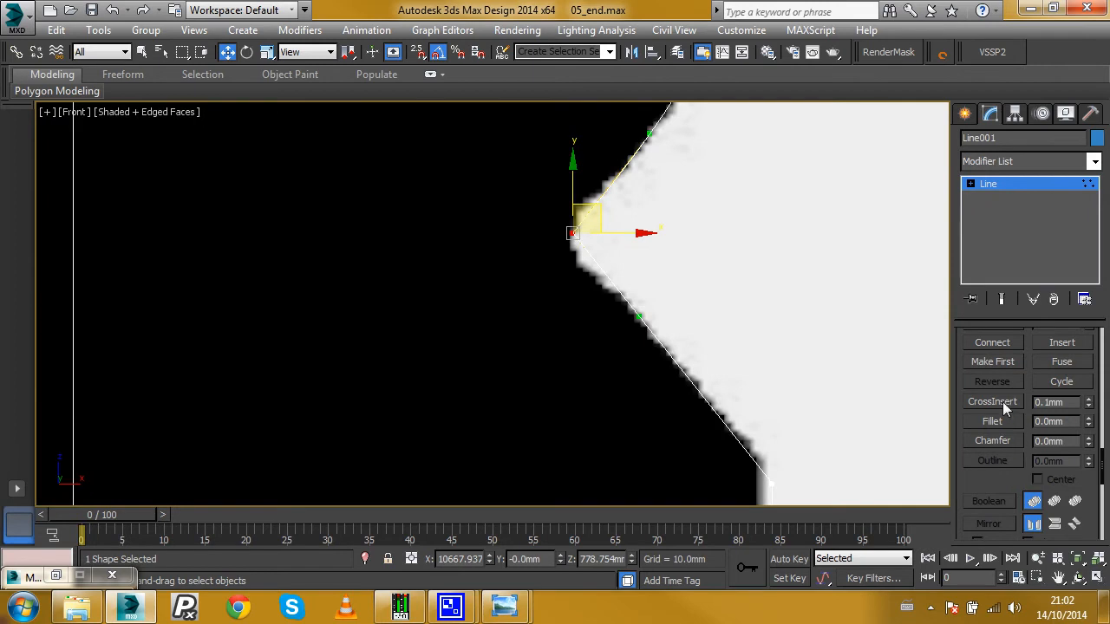
left_click(1090, 419)
- Select the pointed vertex above the concave curve and round it slightly with Fillet
middle_click_drag(655, 286, 612, 406)
scroll(609, 406, "down", 5)
scroll(595, 320, "down", 3)
middle_click_drag(579, 134, 571, 271)
scroll(580, 235, "up", 6)
left_click(580, 314)
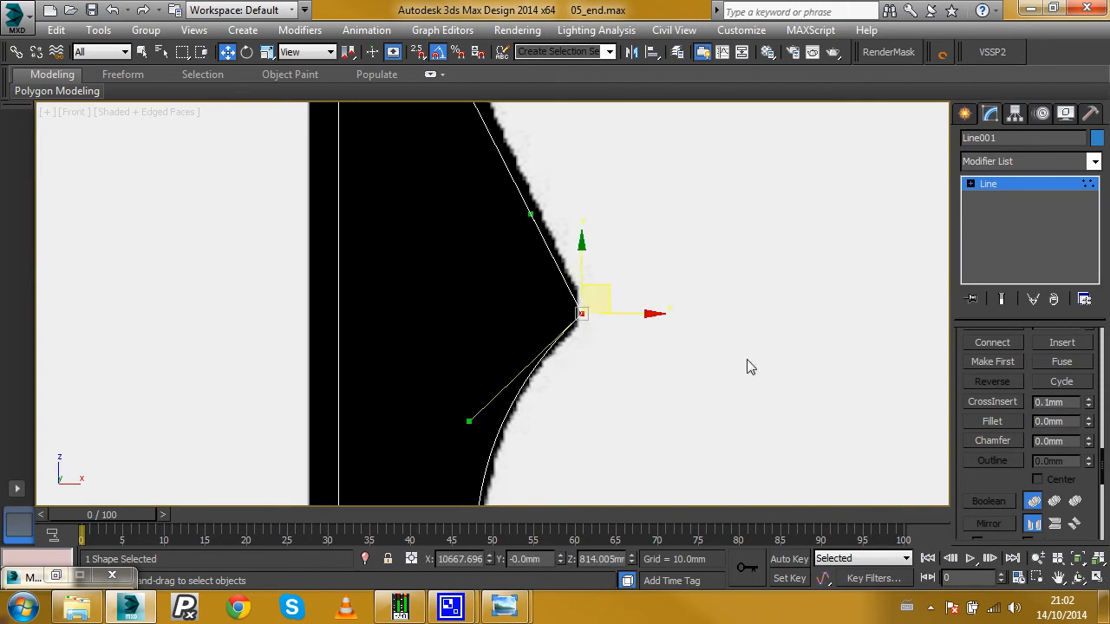
left_click(1090, 423)
- Leave vertex editing and hide the reference image plane
scroll(580, 288, "down", 8)
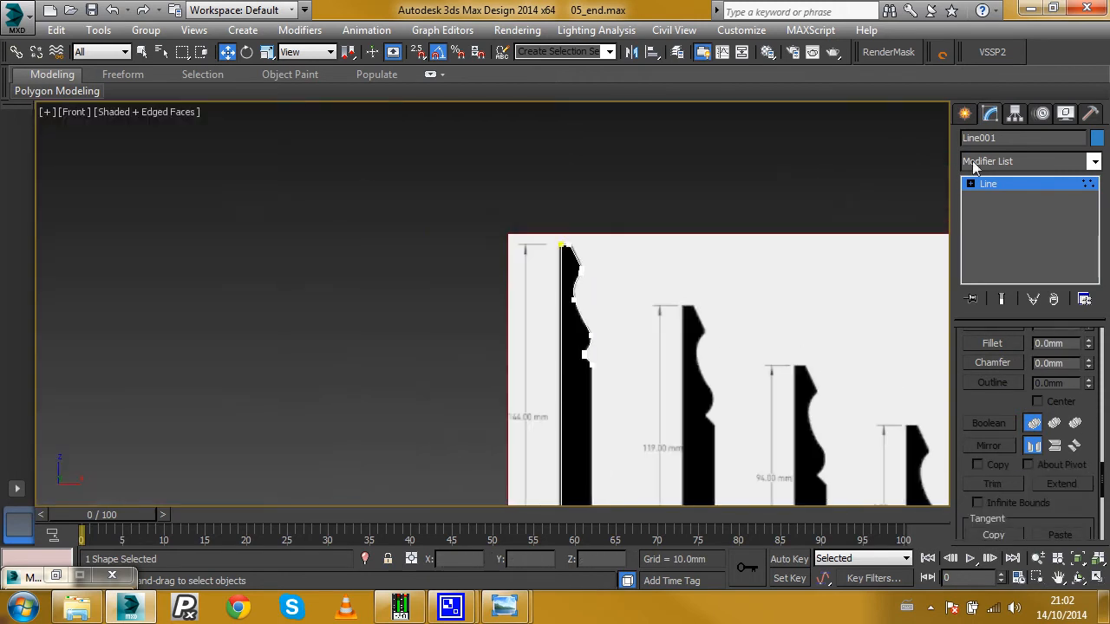
scroll(607, 291, "down", 5)
left_click(607, 291)
right_click(607, 292)
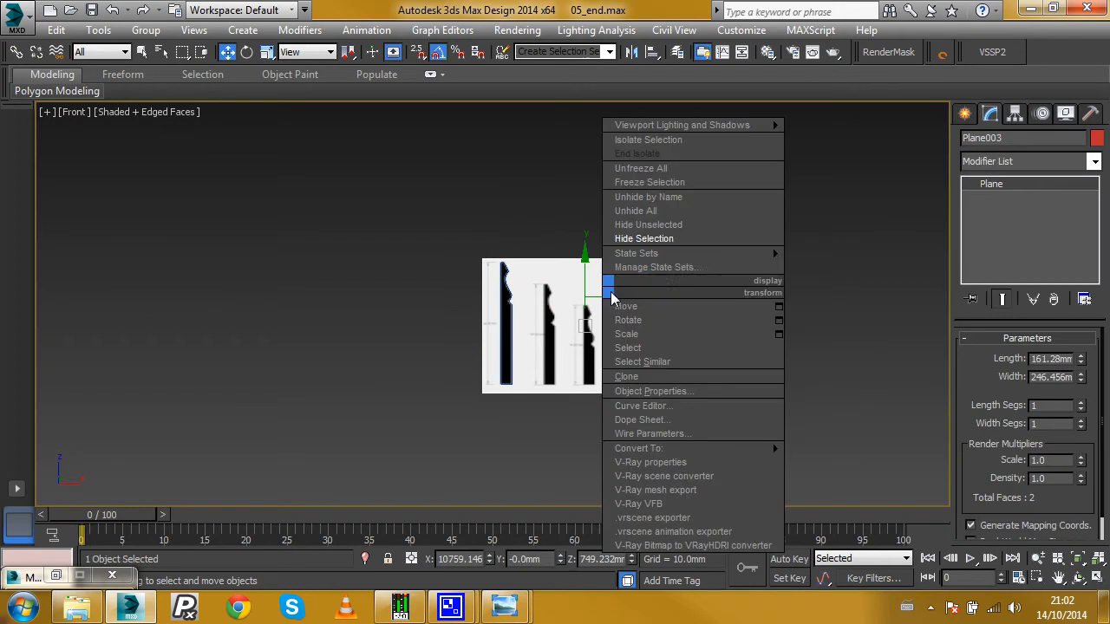
left_click(670, 239)
- Clone the purple floor shape as one independent copy, placed about 6574 mm straight below the original
scroll(557, 292, "down", 5)
middle_click_drag(470, 279, 662, 292)
middle_click_drag(662, 292, 695, 180, "alt")
middle_click_drag(489, 248, 465, 275)
scroll(466, 275, "down", 2)
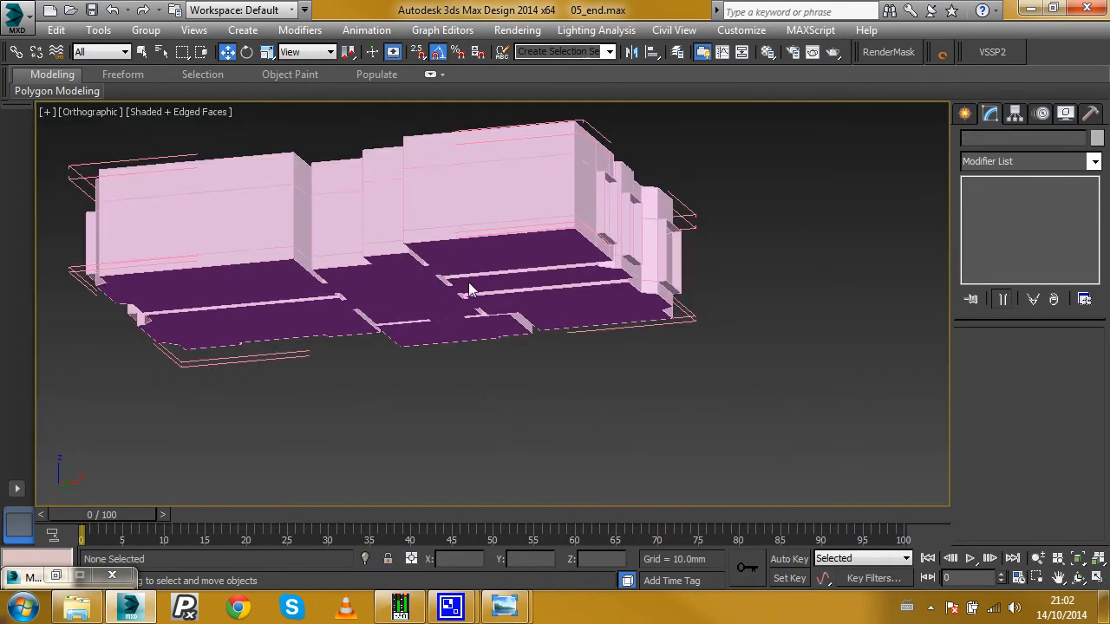
left_click(394, 278)
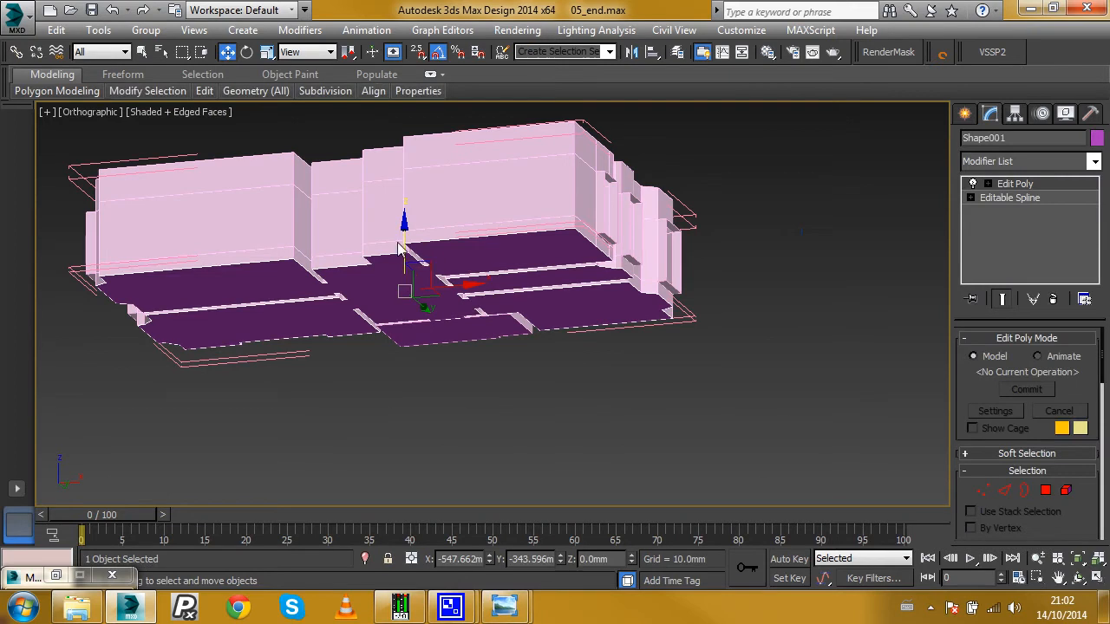
left_click_drag(405, 246, 408, 470, "shift")
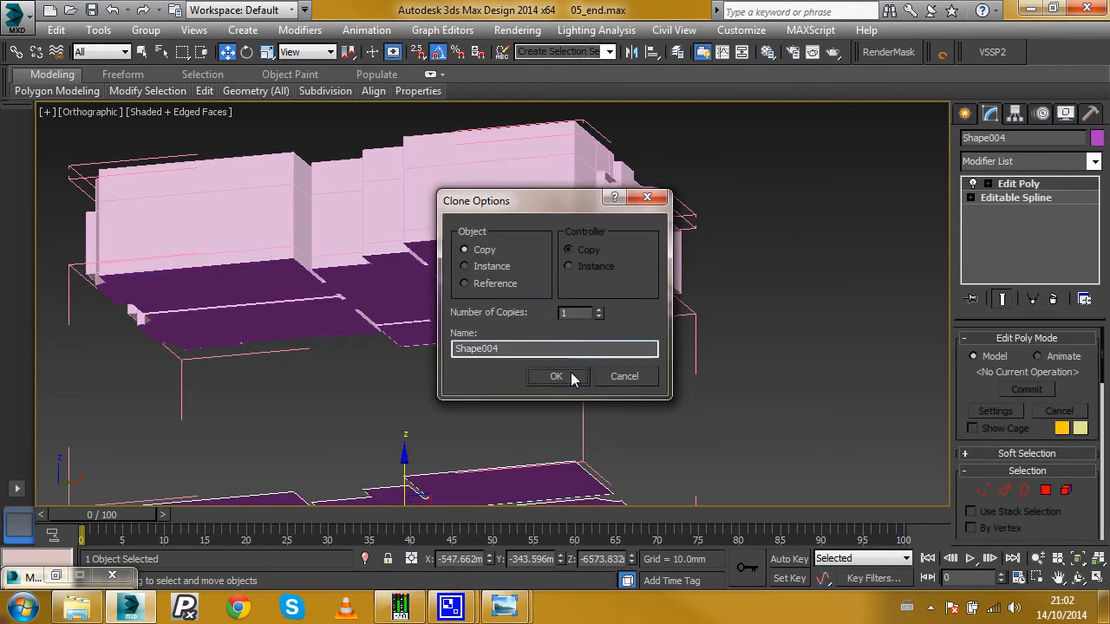
left_click(562, 373)
- Delete the Edit Poly modifier from the copied floor shape, leaving only its Editable Spline
scroll(568, 386, "down", 3)
middle_click_drag(615, 212, 828, 256, "alt")
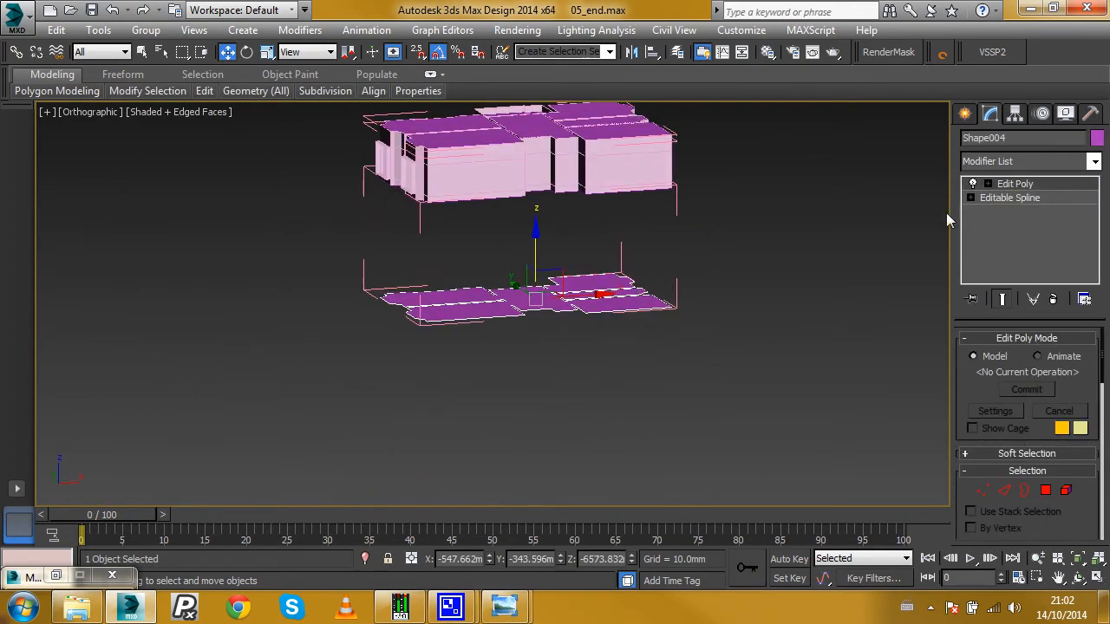
right_click(1030, 189)
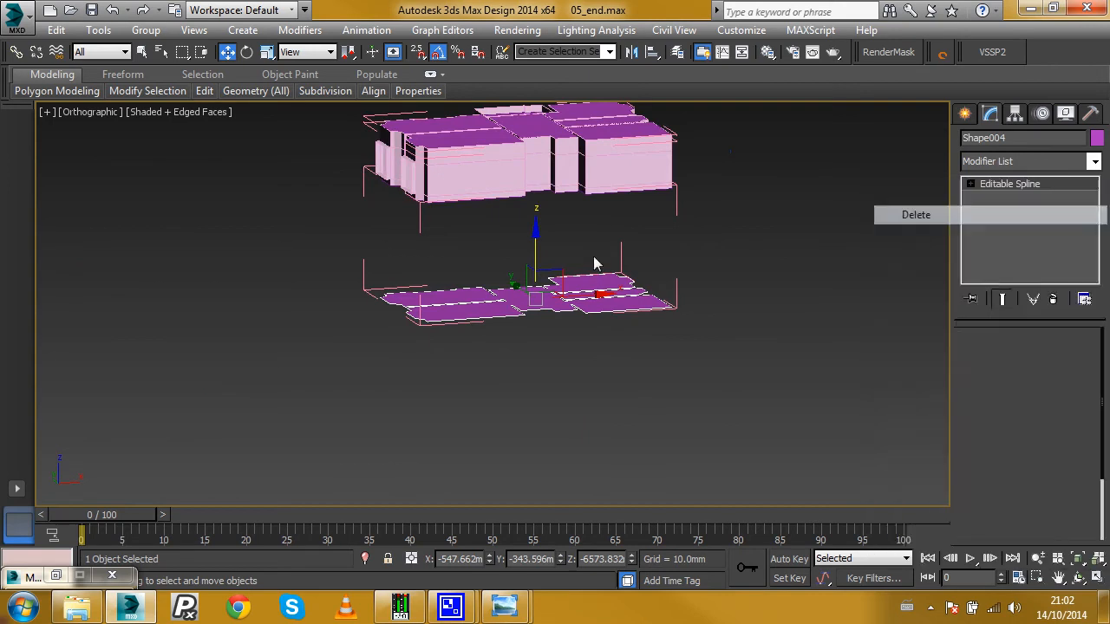
left_click(977, 219)
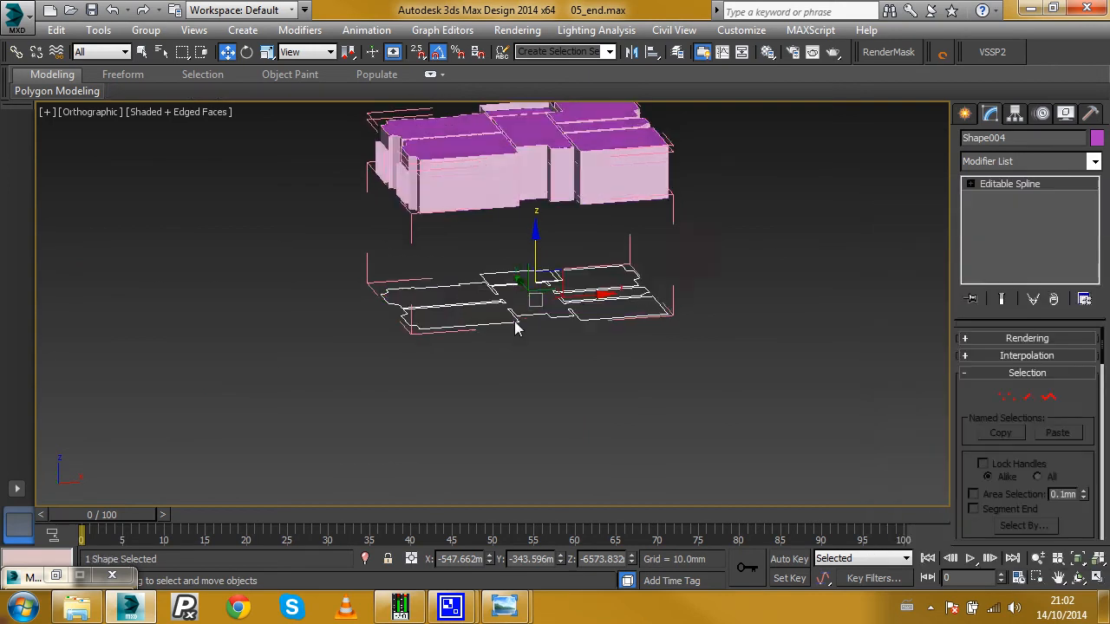
- Delete every segment of the copied floor outline except those around the central hall, and leave segment editing
left_click(1028, 398)
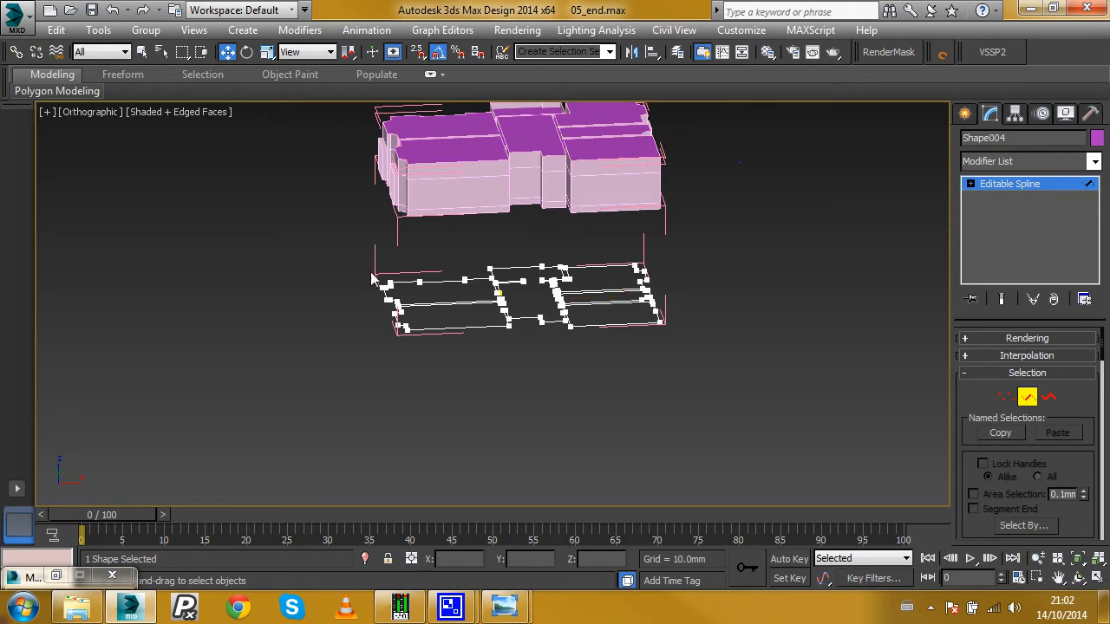
scroll(371, 272, "up", 6)
scroll(375, 231, "down", 2)
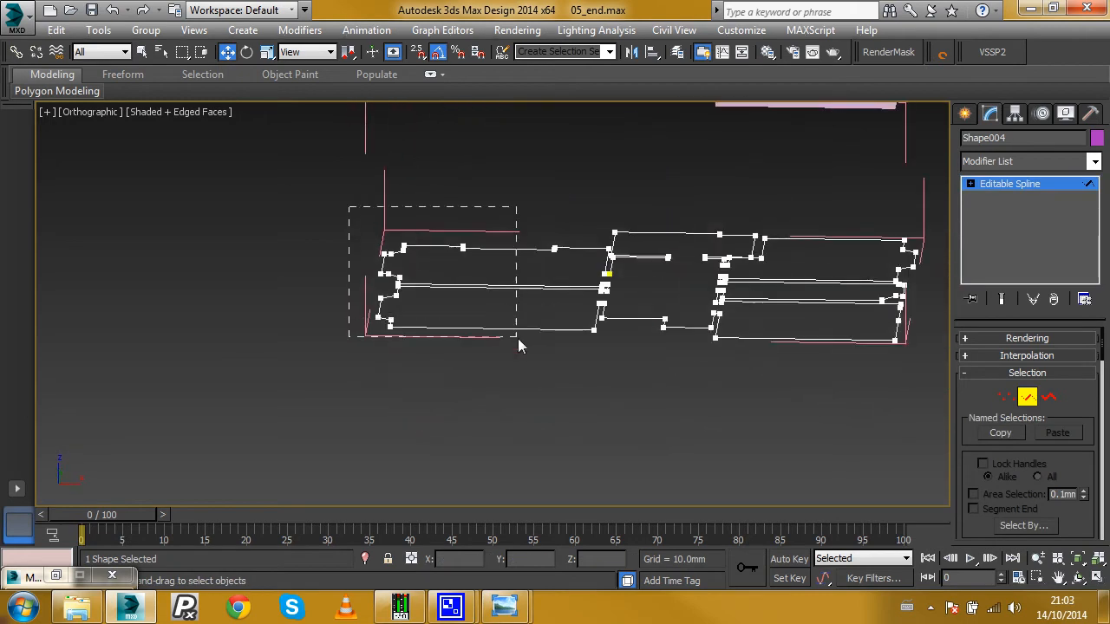
left_click_drag(571, 358, 589, 373)
scroll(586, 322, "up", 4)
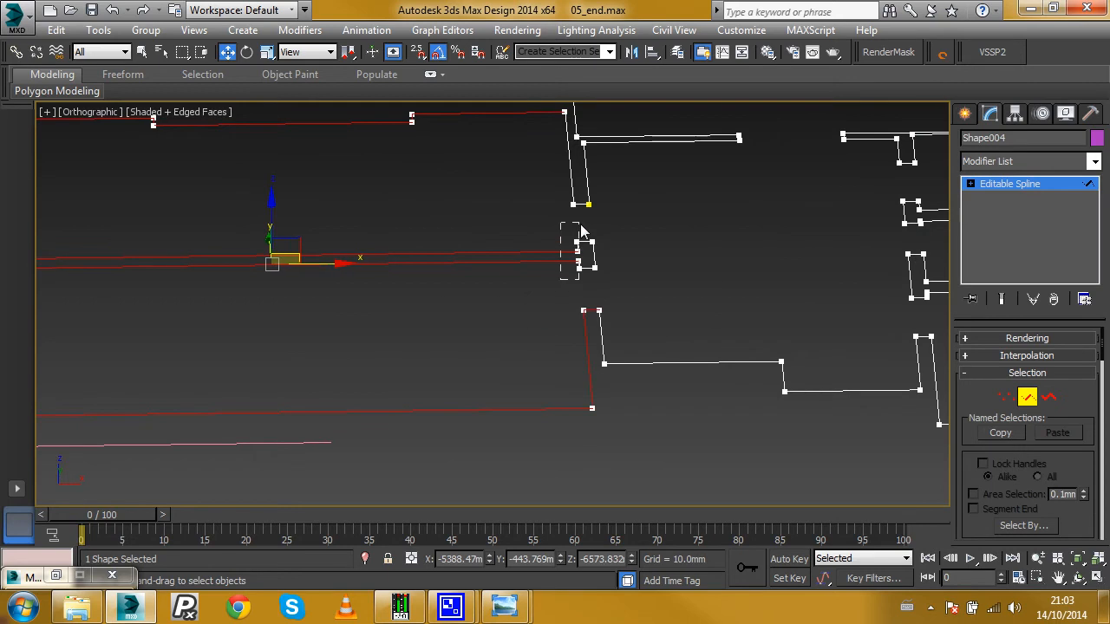
middle_click_drag(569, 156, 482, 187)
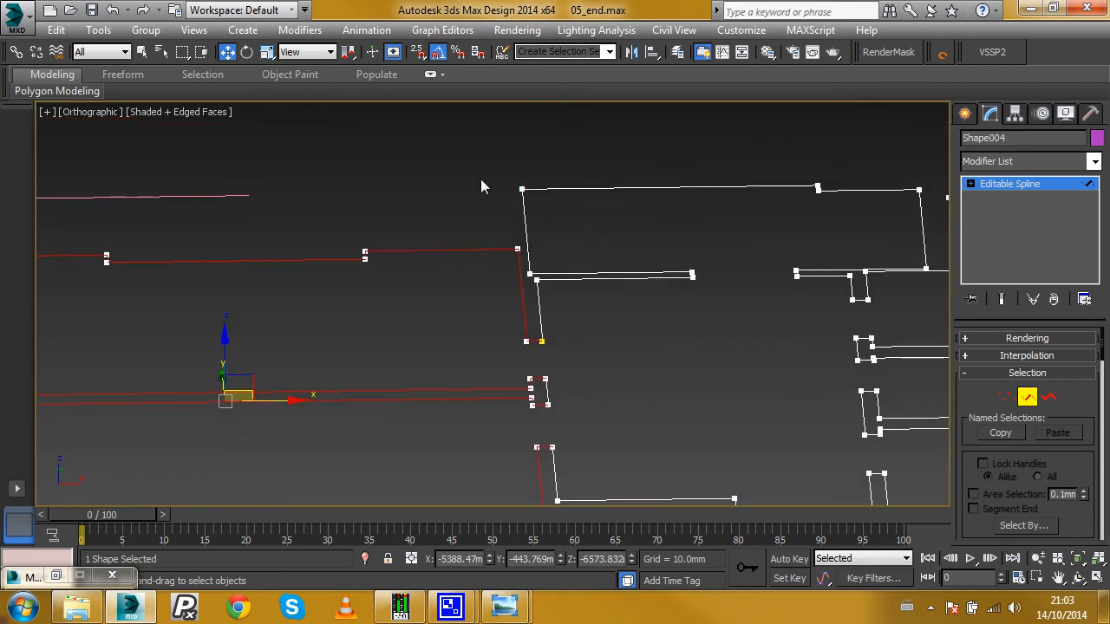
left_click_drag(586, 284, 586, 284, "ctrl")
left_click_drag(689, 156, 818, 272, "ctrl")
scroll(724, 272, "up", 5)
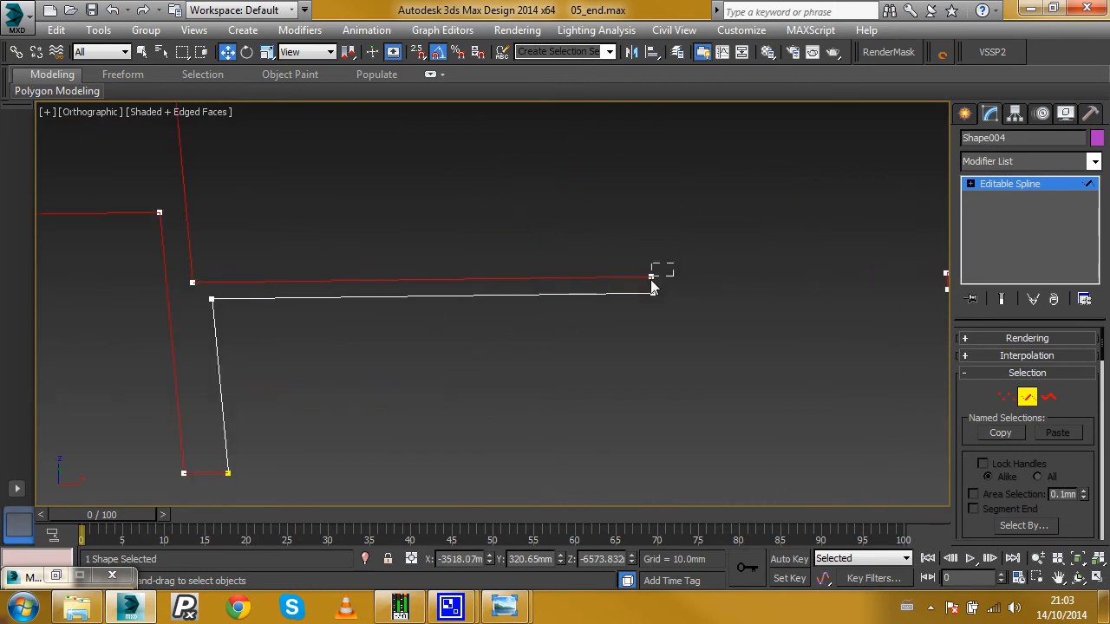
scroll(579, 227, "down", 4)
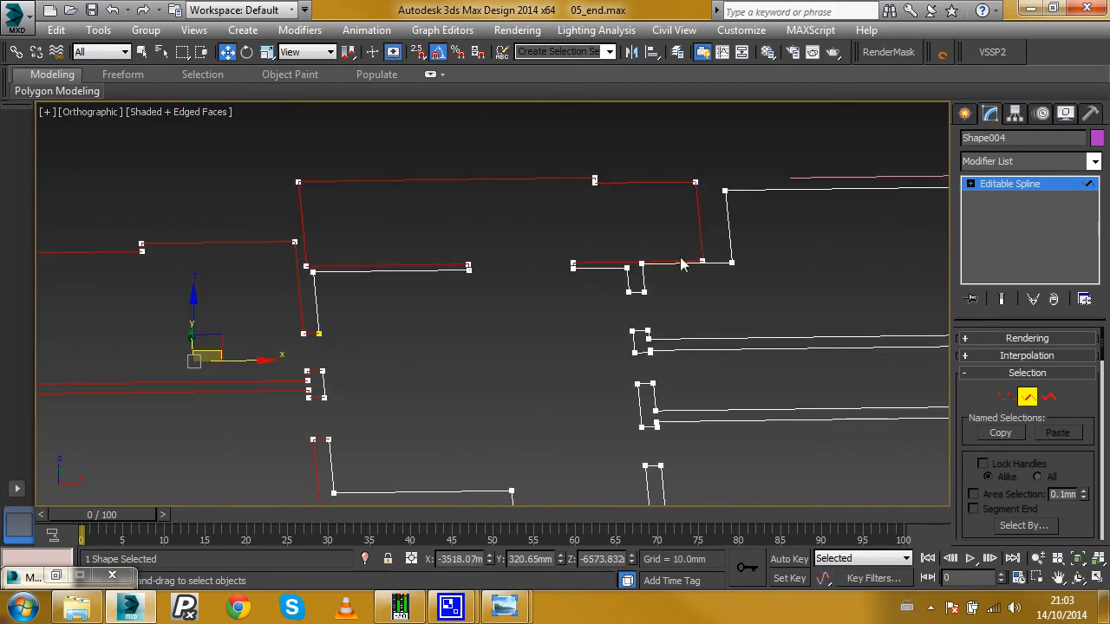
left_click_drag(646, 352, 656, 356, "ctrl")
scroll(657, 356, "down", 3)
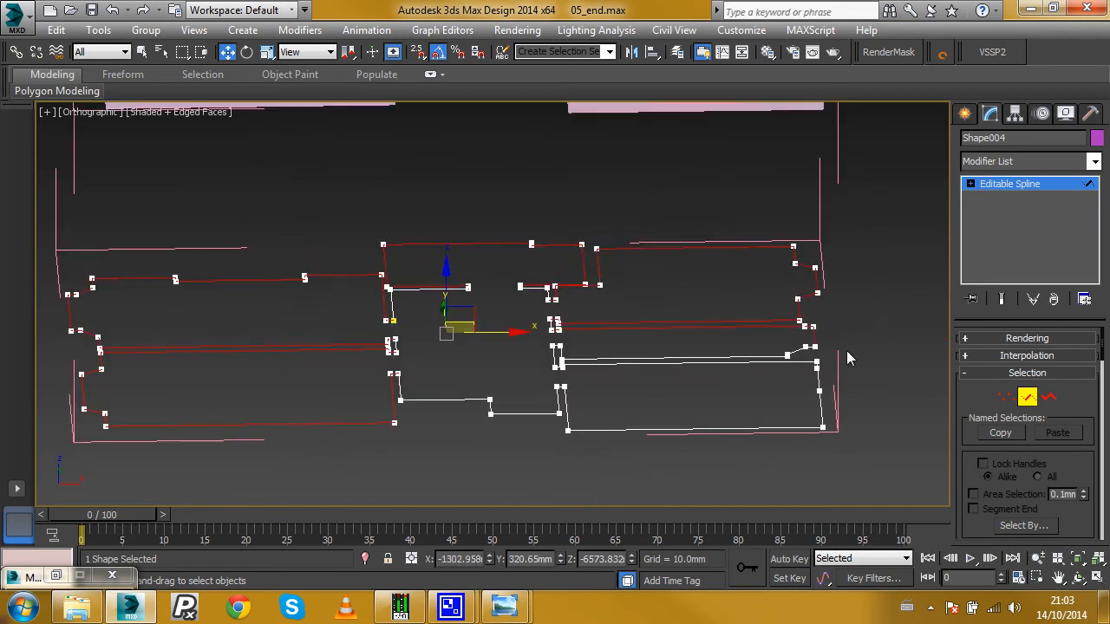
left_click_drag(877, 335, 877, 334, "ctrl")
scroll(571, 353, "up", 5)
left_click_drag(499, 326, 497, 326, "ctrl")
scroll(455, 262, "down", 4)
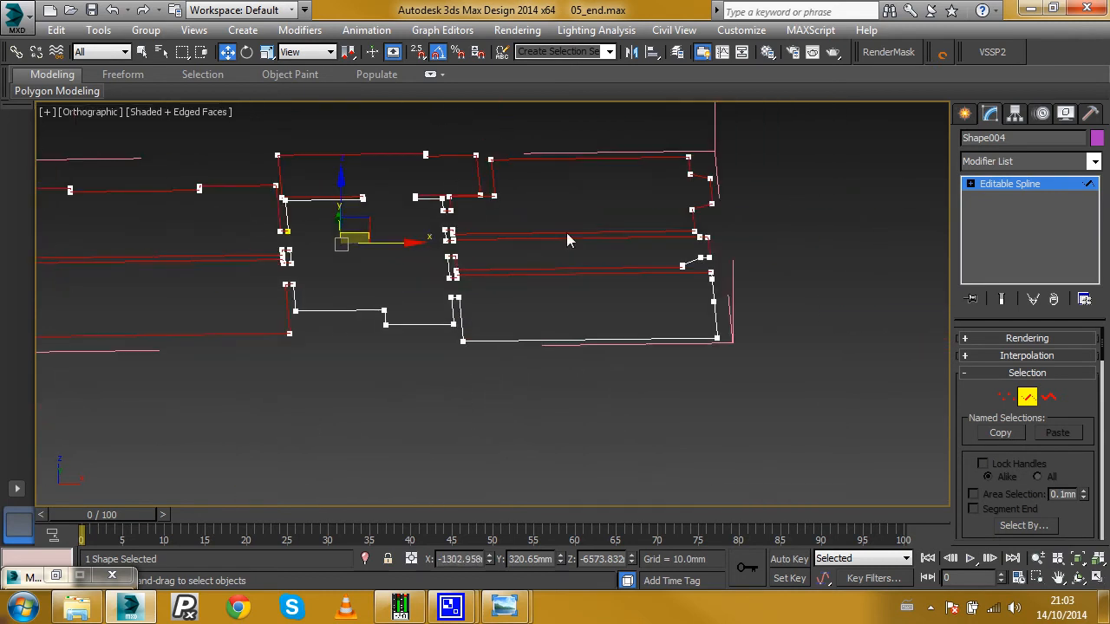
left_click_drag(627, 234, 738, 365)
key("ctrl+z")
left_click_drag(620, 257, 620, 258, "ctrl")
scroll(485, 365, "up", 4)
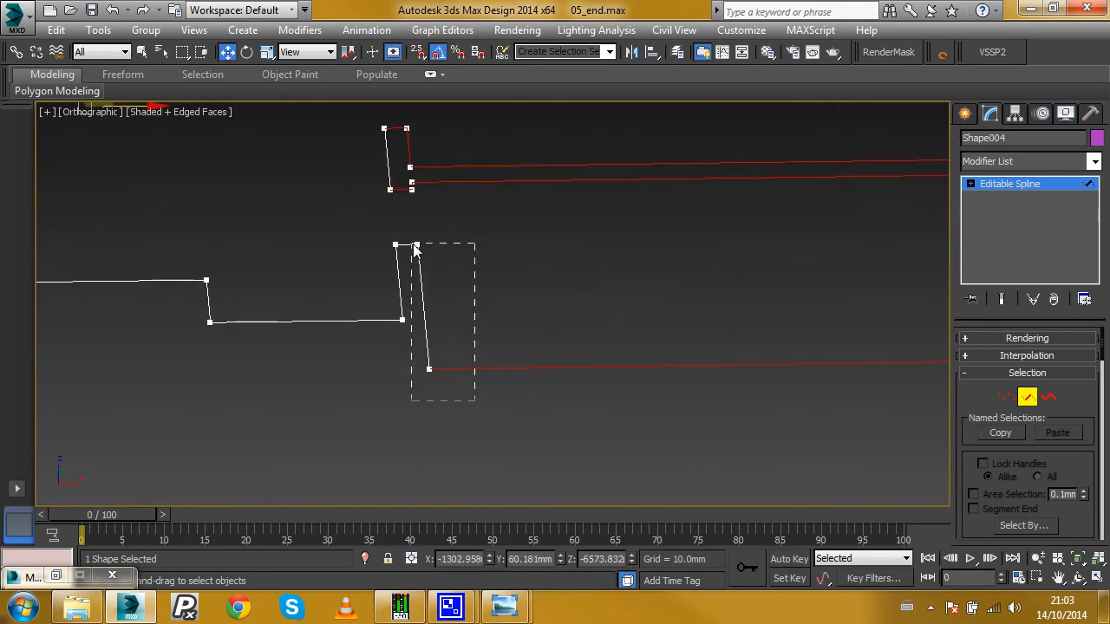
left_click_drag(414, 229, 413, 229, "ctrl")
scroll(497, 270, "down", 4)
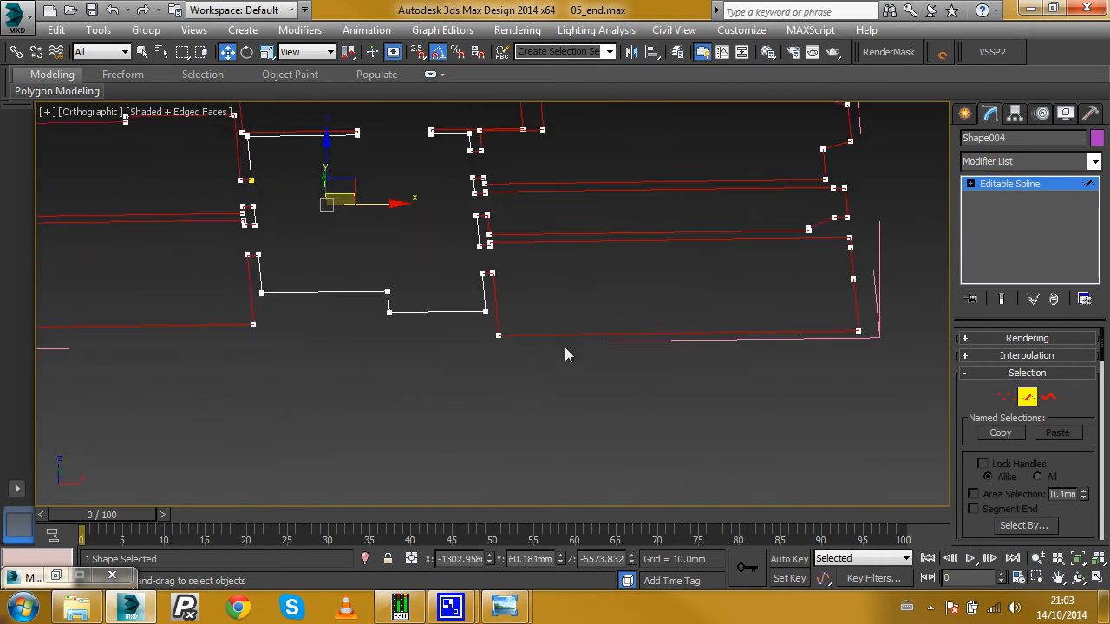
key("Delete")
middle_click_drag(564, 351, 380, 284, "alt")
left_click(985, 185)
- Apply a Sweep modifier to the remaining central hall outline
middle_click_drag(504, 270, 493, 301)
scroll(491, 308, "down", 3)
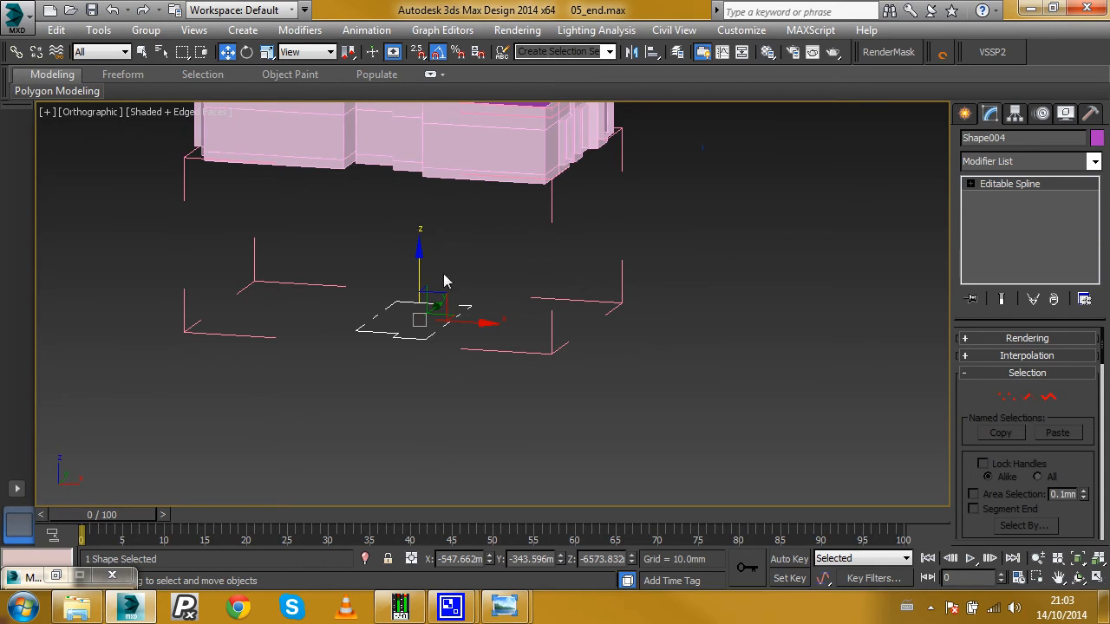
left_click(1094, 165)
scroll(1040, 390, "down", 10)
scroll(1019, 464, "down", 3)
left_click(1006, 509)
middle_click_drag(504, 239, 367, 243)
scroll(367, 243, "down", 2)
- Switch the Sweep to a custom section and pick the traced skirting profile line as its section
mouse_move(1093, 377)
left_mouse_down()
mouse_move(1085, 442)
mouse_move(1081, 387)
left_mouse_up()
left_click(995, 380)
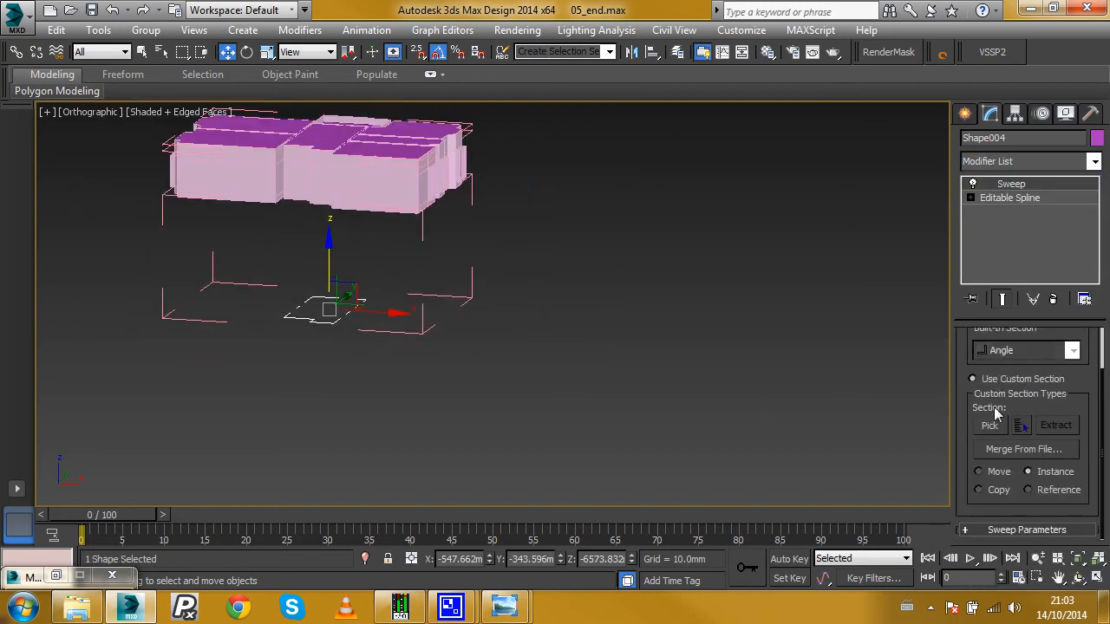
left_click(991, 425)
scroll(531, 188, "up", 5)
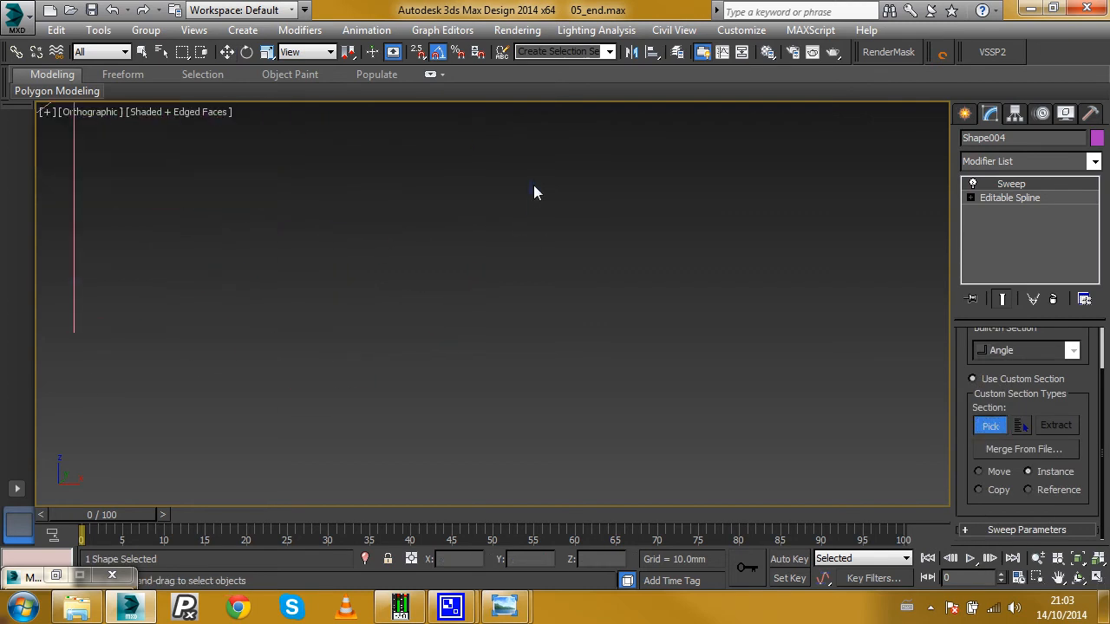
left_click(533, 209)
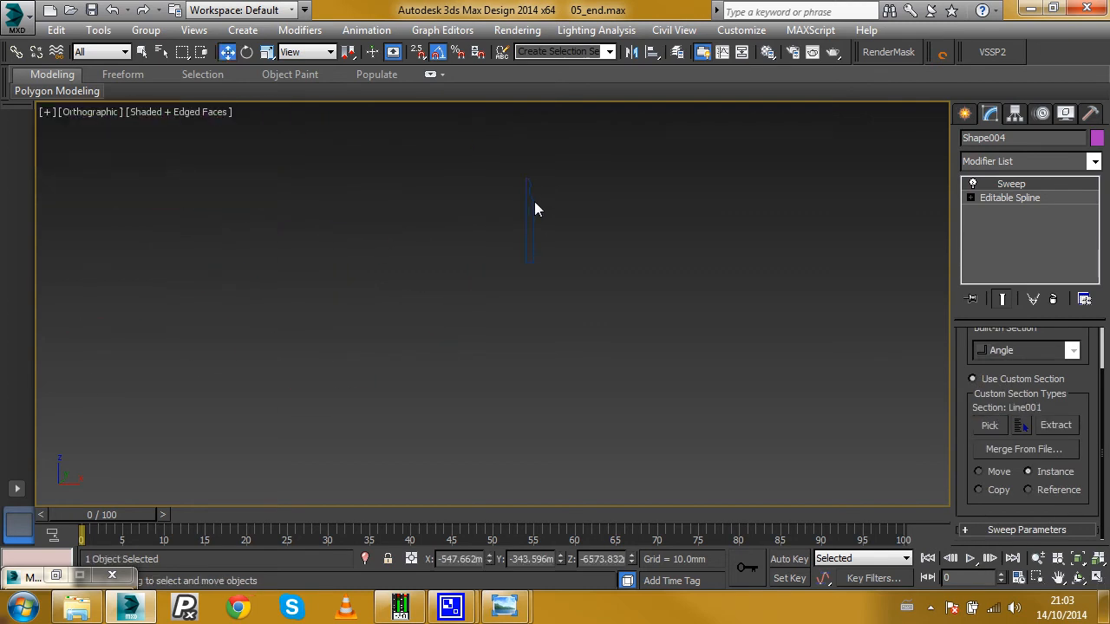
- Examine the swept skirting around the hall and its moulded profile up close at an open end
scroll(624, 153, "down", 6)
scroll(359, 335, "down", 8)
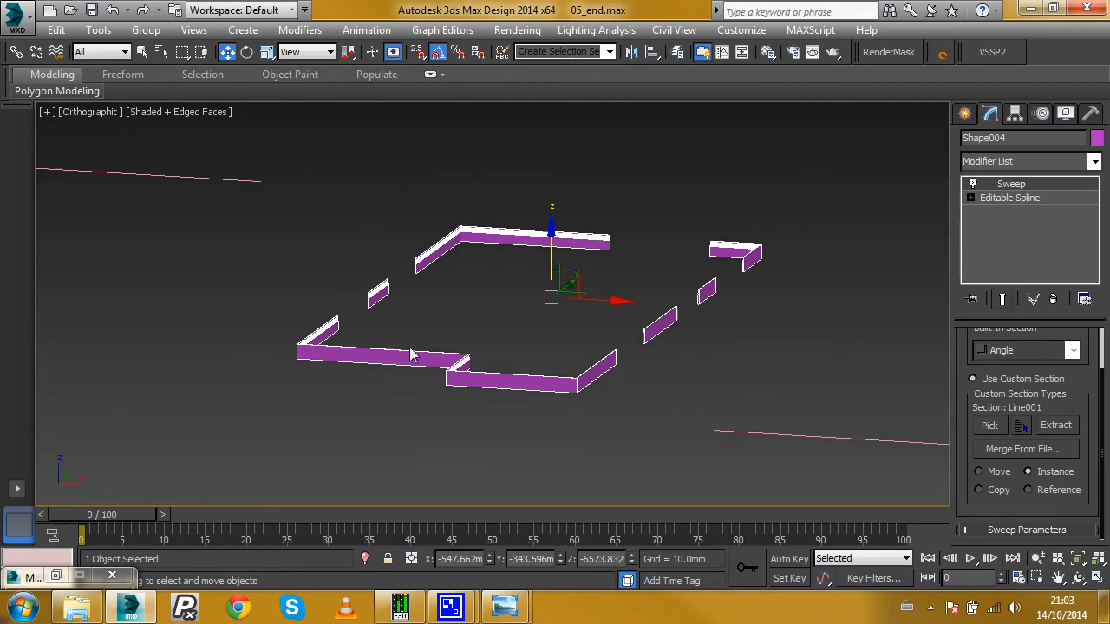
scroll(449, 262, "up", 10)
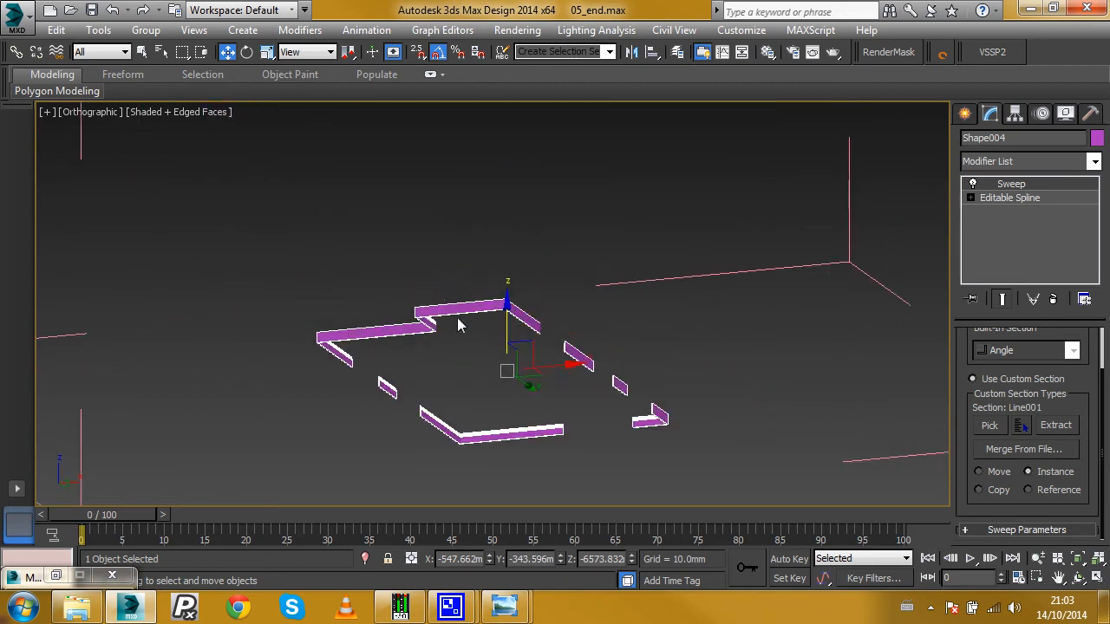
scroll(438, 225, "up", 8)
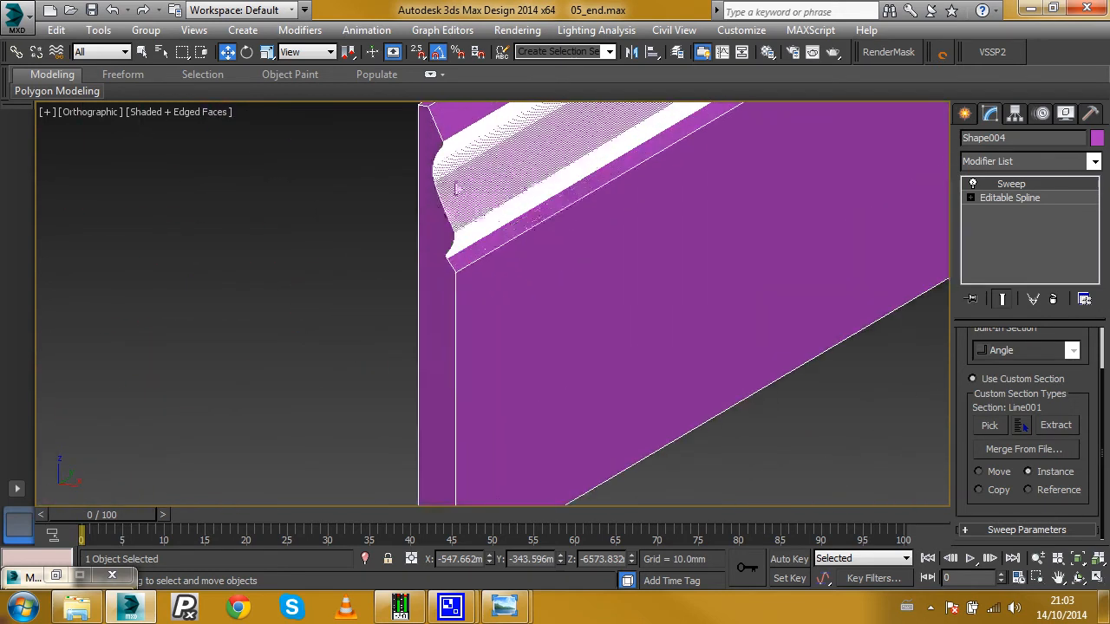
scroll(461, 185, "down", 5)
scroll(433, 262, "up", 5)
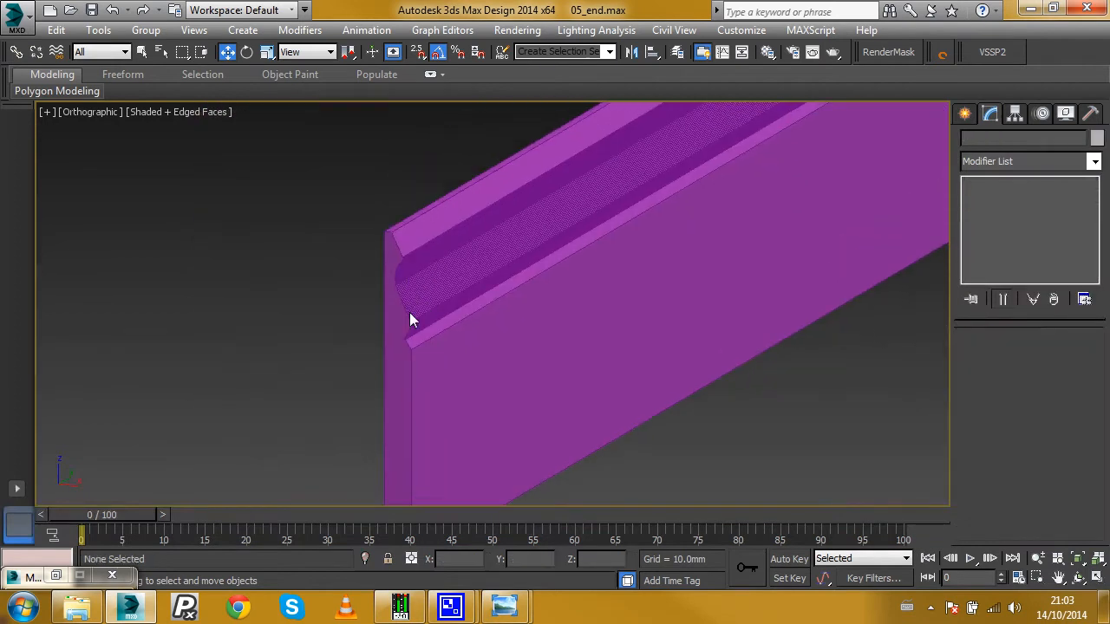
scroll(421, 243, "up", 4)
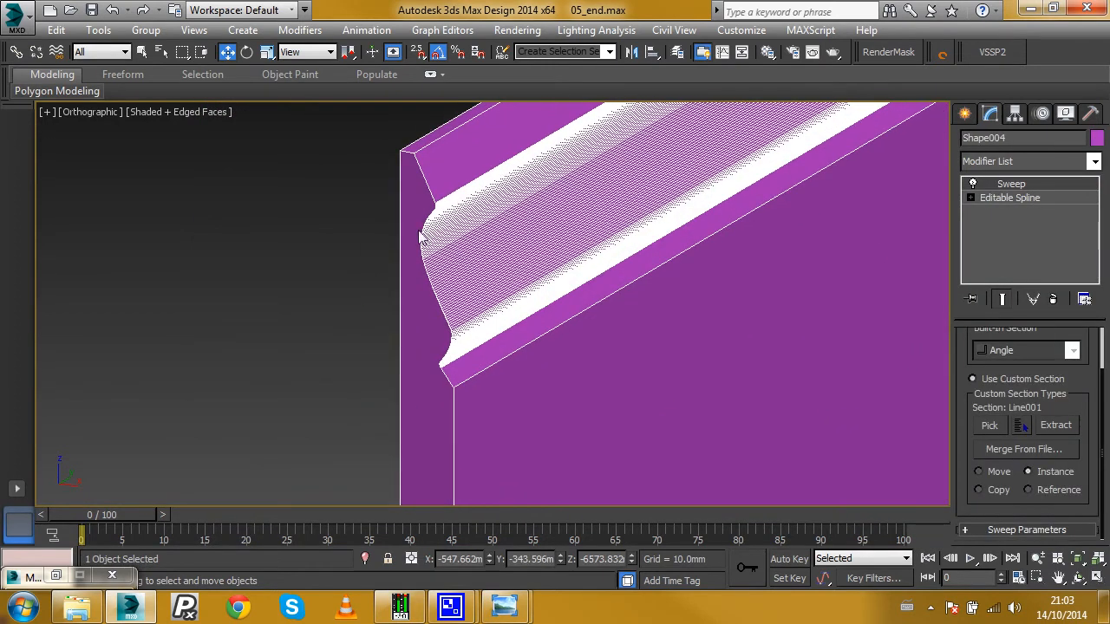
scroll(417, 308, "down", 10)
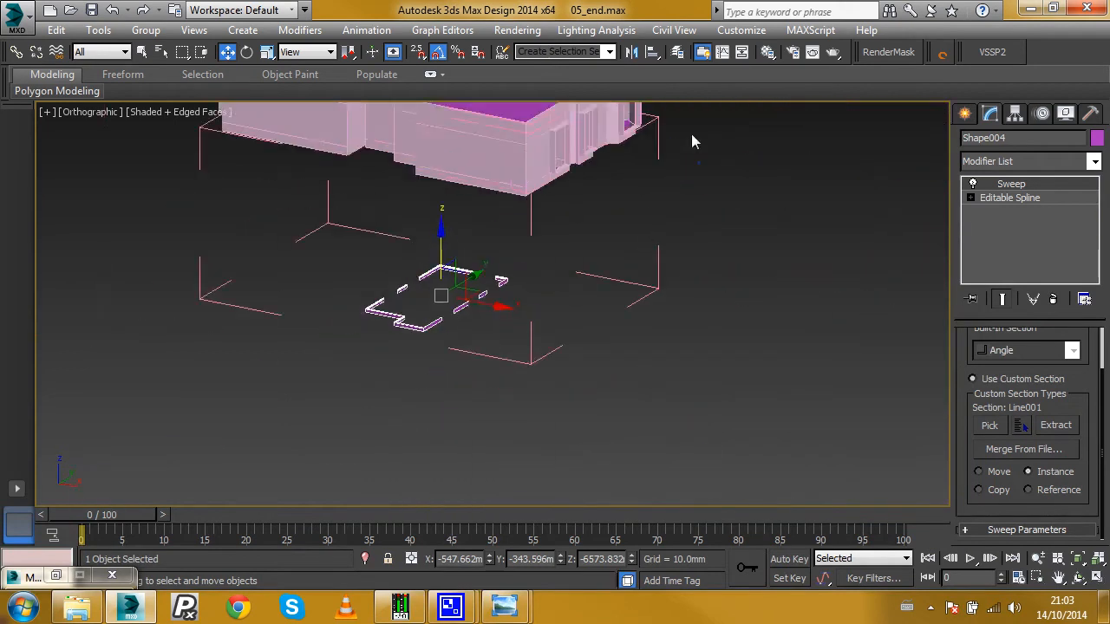
- Try 6 interpolation steps on the skirting profile line and examine the swept curves with edged faces turned off
scroll(731, 290, "up", 6)
left_click(697, 303)
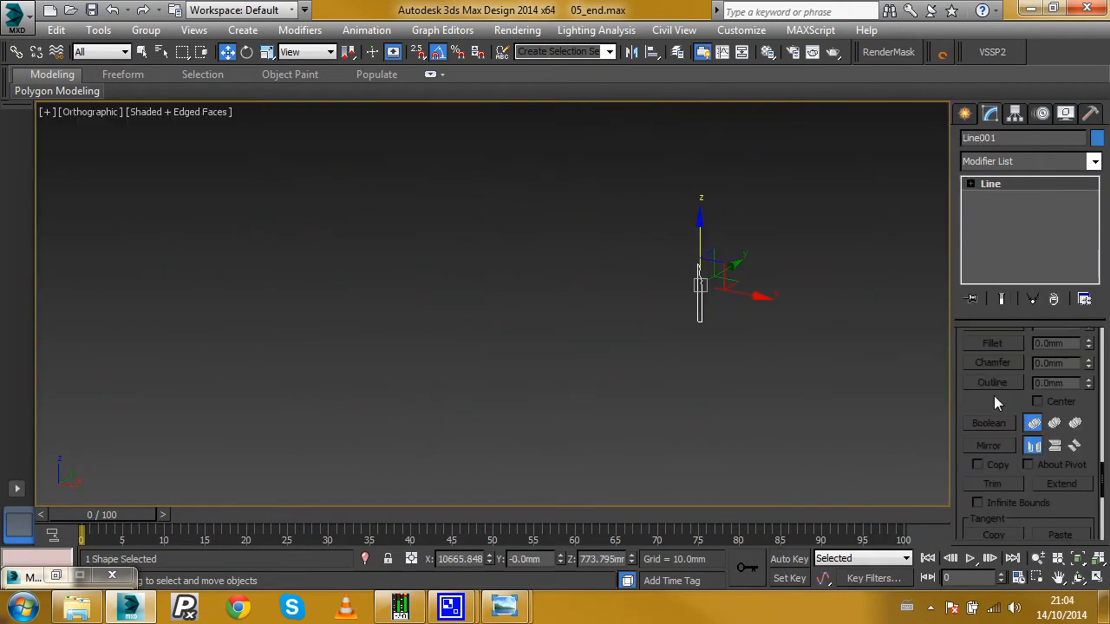
scroll(994, 395, "up", 10)
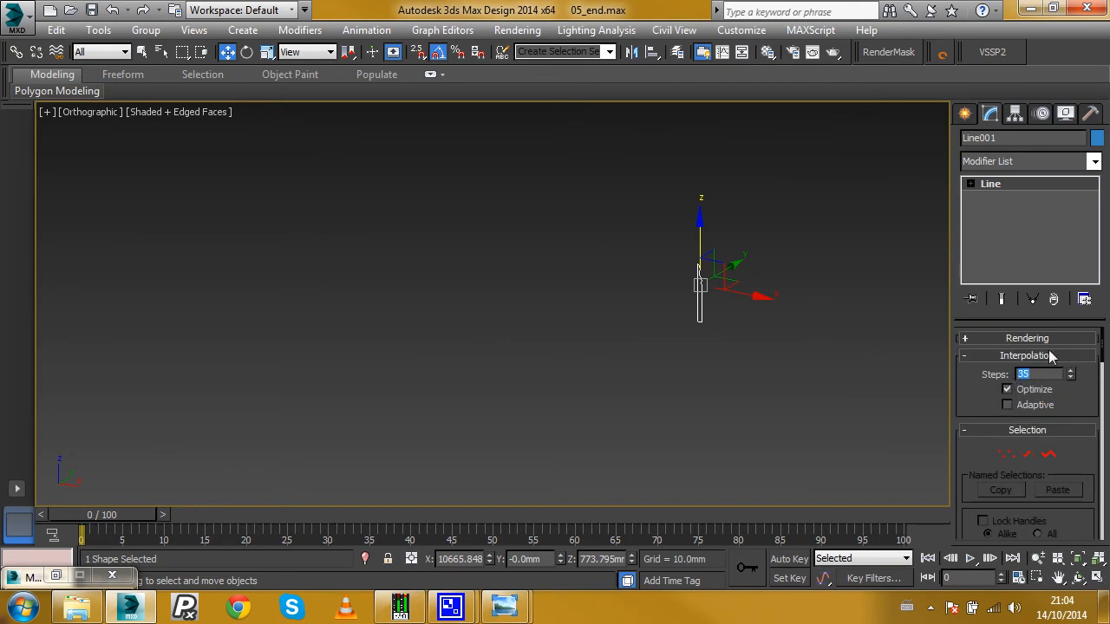
scroll(644, 234, "down", 10)
scroll(444, 350, "up", 12)
scroll(399, 329, "up", 8)
key("F4")
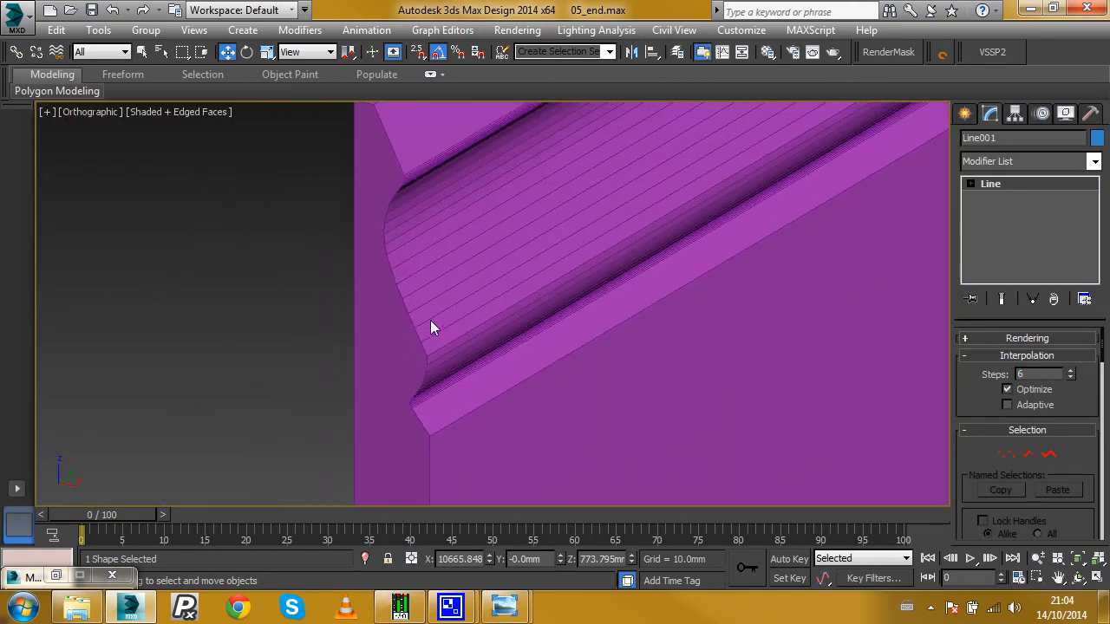
scroll(396, 240, "up", 2)
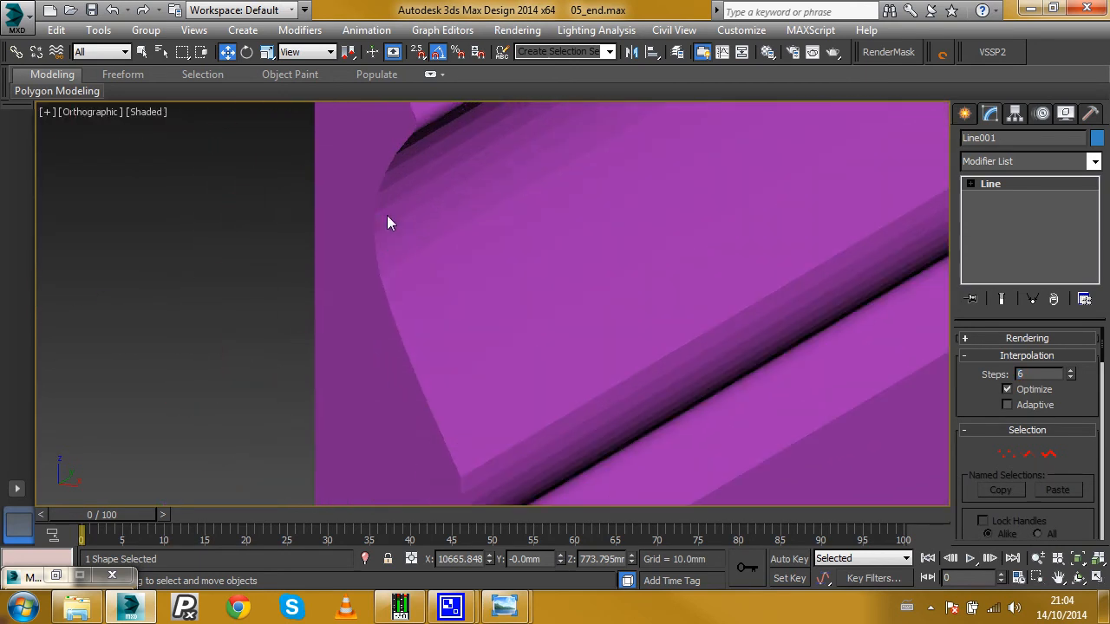
scroll(428, 295, "down", 4)
scroll(434, 290, "down", 6)
scroll(450, 287, "up", 2)
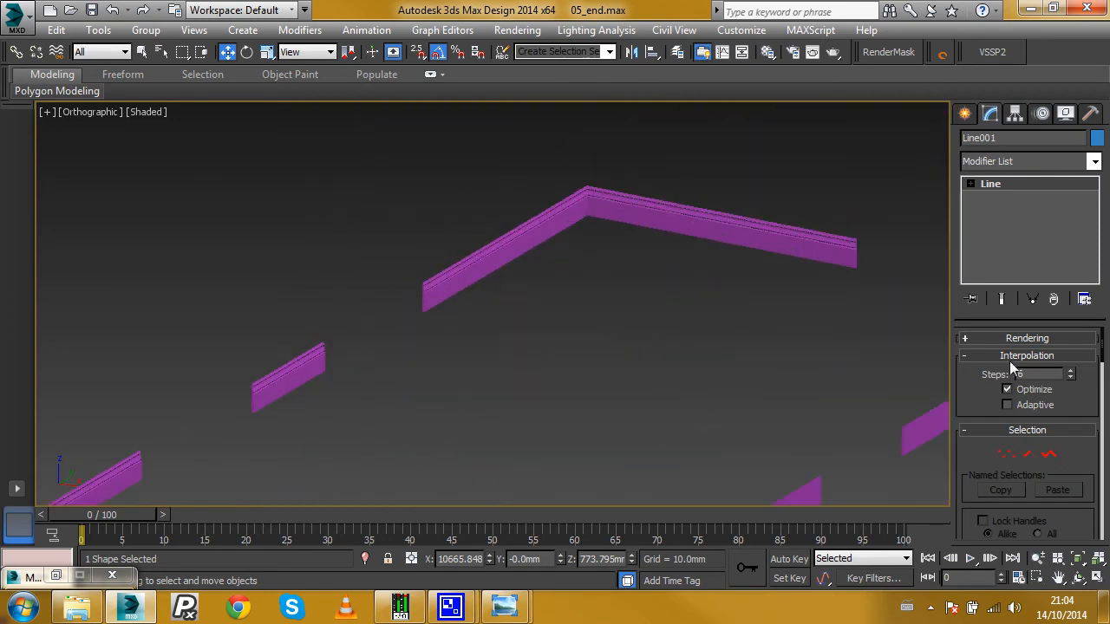
- Set the skirting profile line's interpolation steps to 35
type("35")
key("Return")
scroll(380, 295, "up", 6)
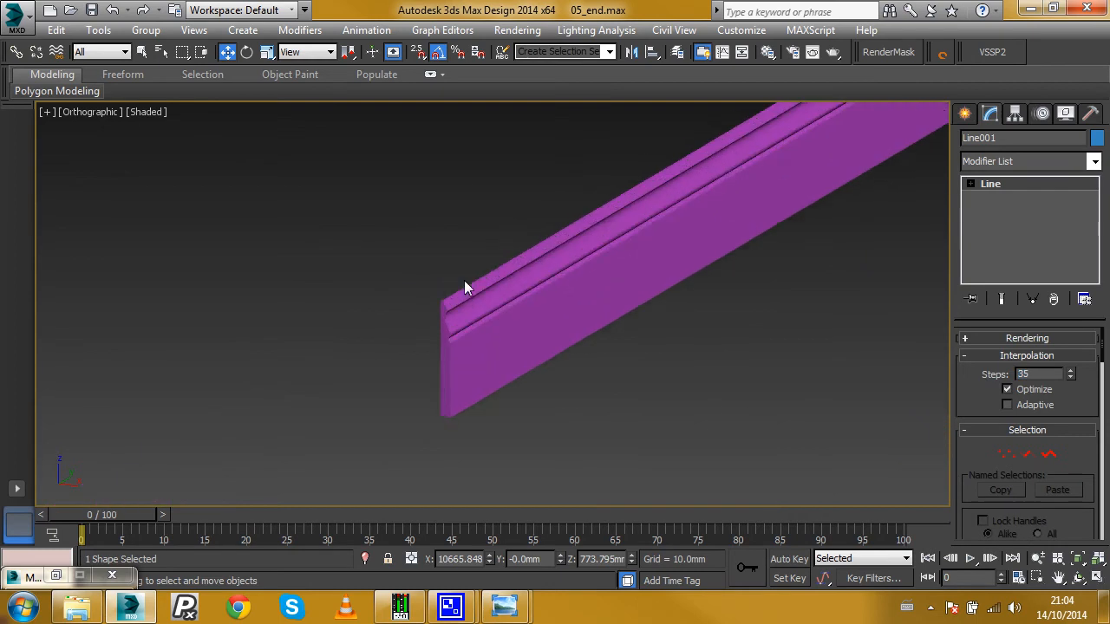
- Select the swept skirting and raise it about 6874 mm along Z into the building
scroll(399, 314, "down", 12)
middle_click_drag(441, 279, 433, 230, "alt")
left_click(447, 296)
scroll(429, 286, "up", 3)
scroll(457, 338, "up", 3)
scroll(458, 329, "down", 4)
middle_click_drag(458, 321, 450, 257, "alt")
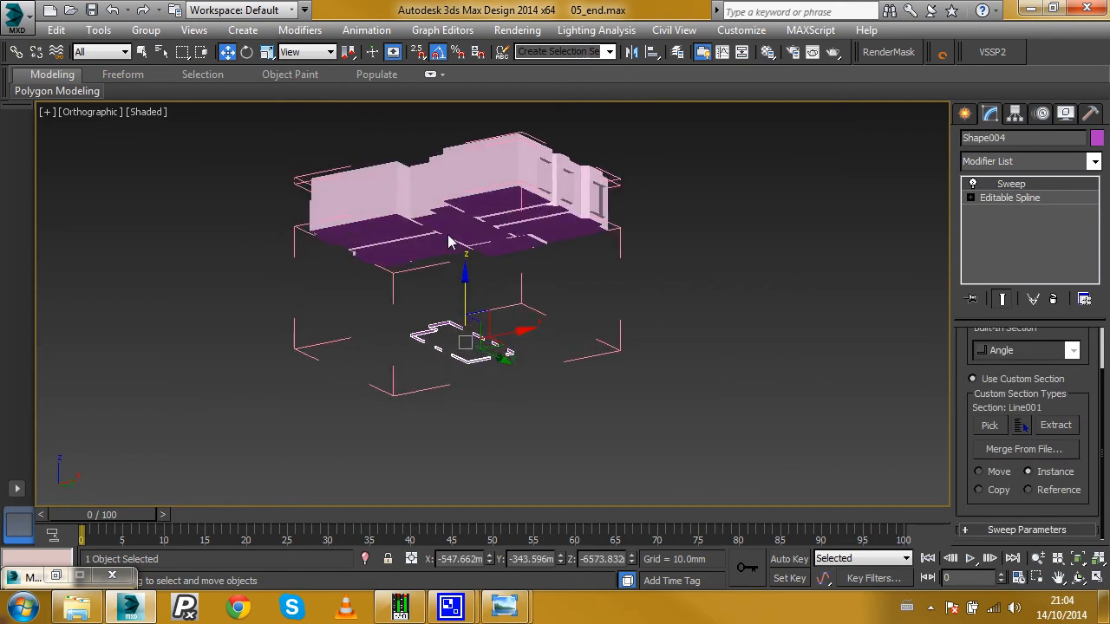
left_click_drag(466, 295, 470, 181)
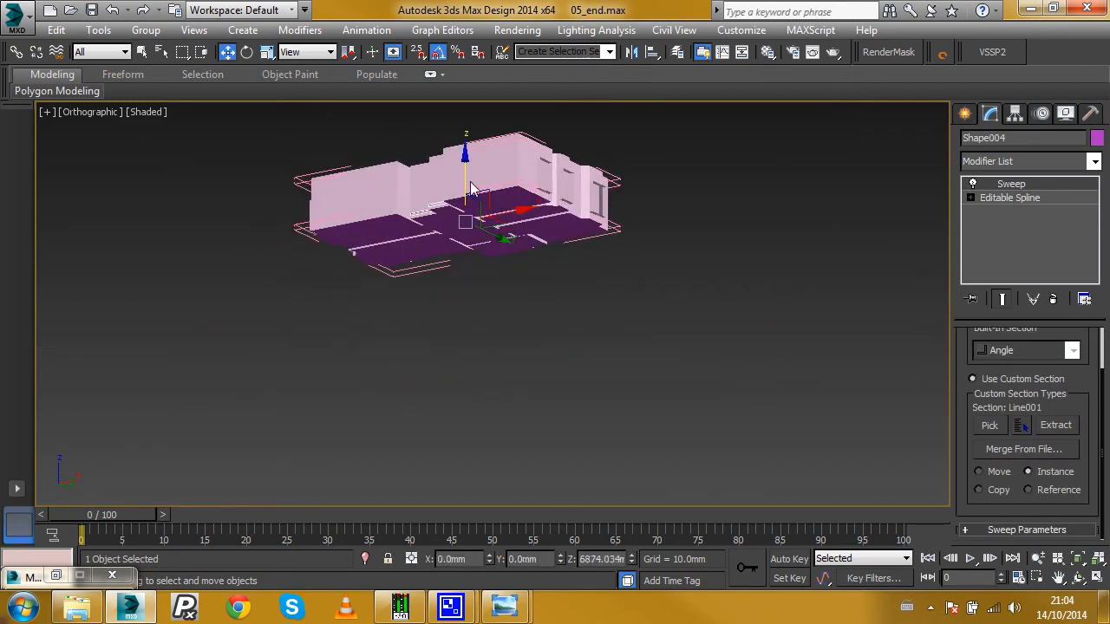
- Hide the purple floor object covering the building's underside
scroll(441, 196, "up", 4)
scroll(441, 196, "up", 2)
left_click(450, 186)
right_click(450, 186)
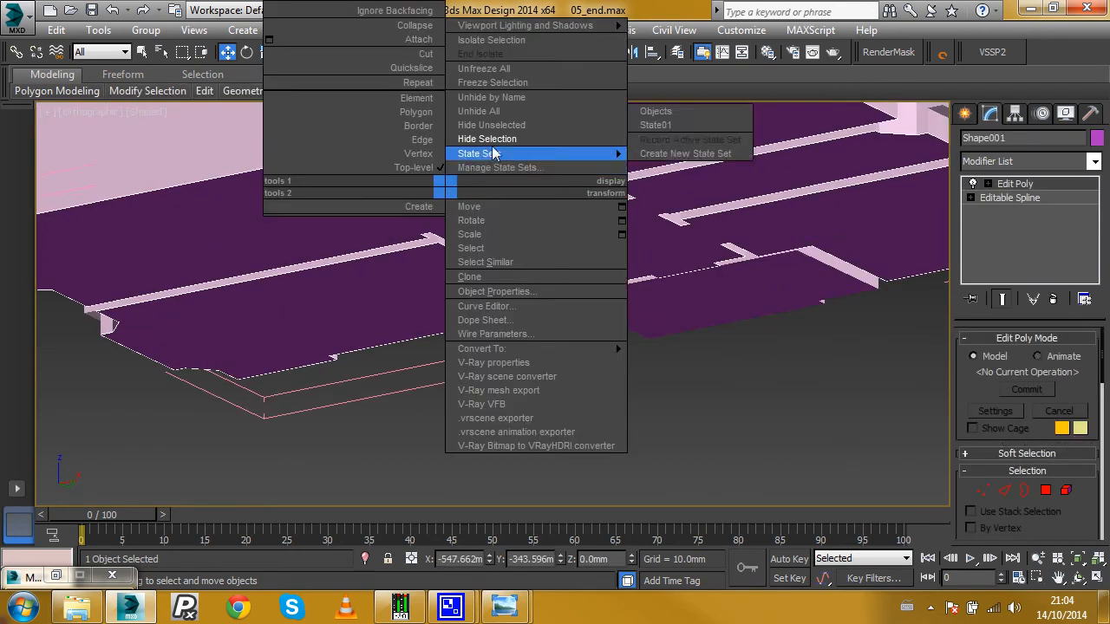
left_click(489, 139)
- Switch snapping to 3D and lower the skirting so its bottom corner snaps to the wall's base corner
scroll(469, 188, "up", 10)
left_click(783, 390)
middle_click_drag(783, 390, 634, 210)
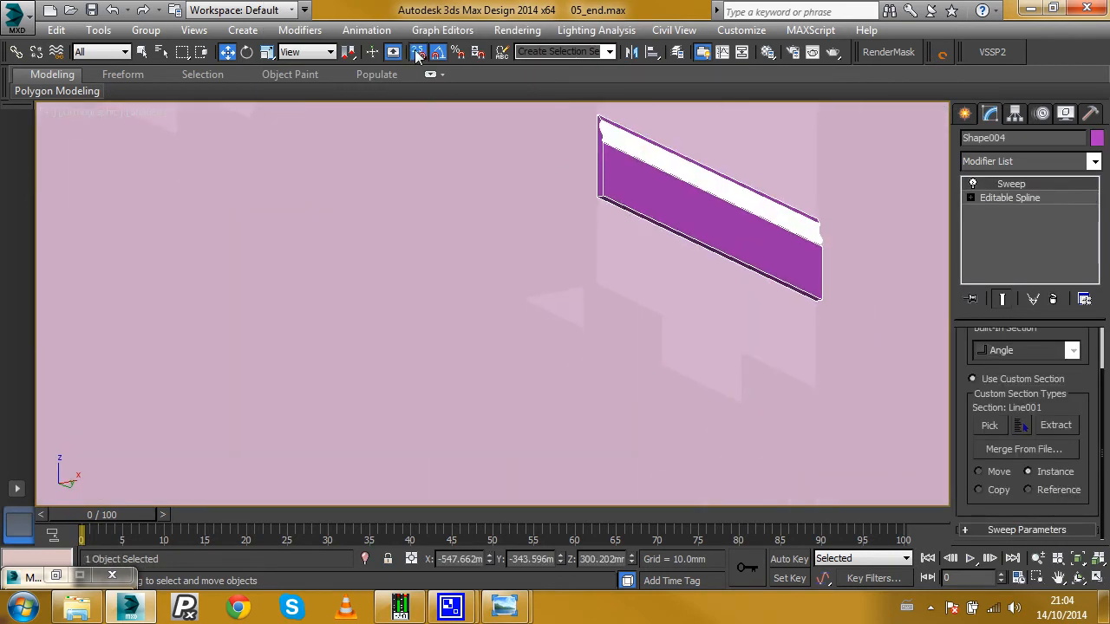
left_click(422, 107)
scroll(640, 239, "up", 4)
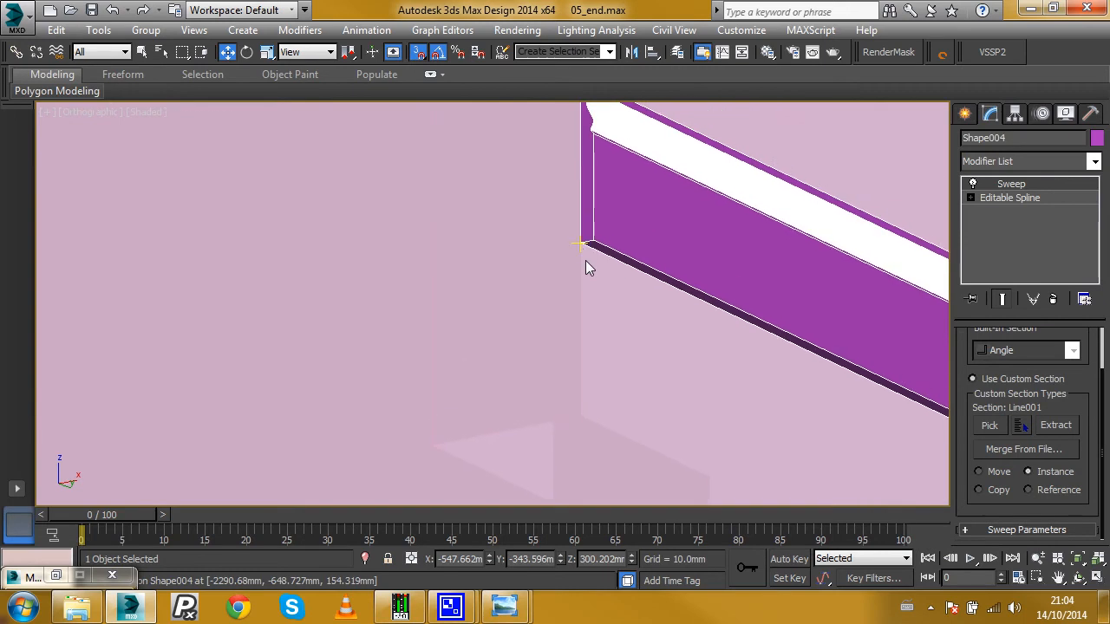
left_click_drag(586, 251, 581, 424)
scroll(592, 335, "up", 2)
- Clone the skirting as one independent copy straight below the building, at about Z -4764 mm
scroll(593, 328, "down", 7)
middle_click_drag(595, 328, 558, 276, "alt")
scroll(564, 274, "down", 3)
middle_click_drag(597, 272, 397, 276, "alt")
scroll(604, 260, "up", 5)
scroll(625, 255, "down", 8)
left_click_drag(395, 223, 395, 402, "shift")
left_click(556, 376)
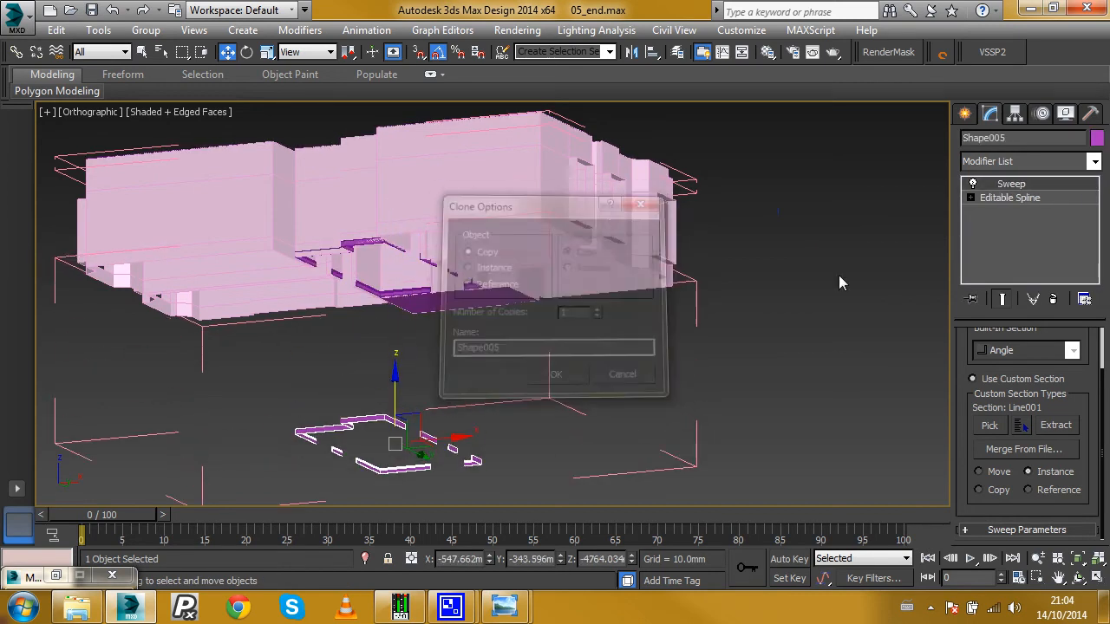
- Delete the Sweep modifier from the skirting copy, leaving only its Editable Spline
right_click(1011, 185)
left_click(978, 218)
scroll(456, 369, "up", 5)
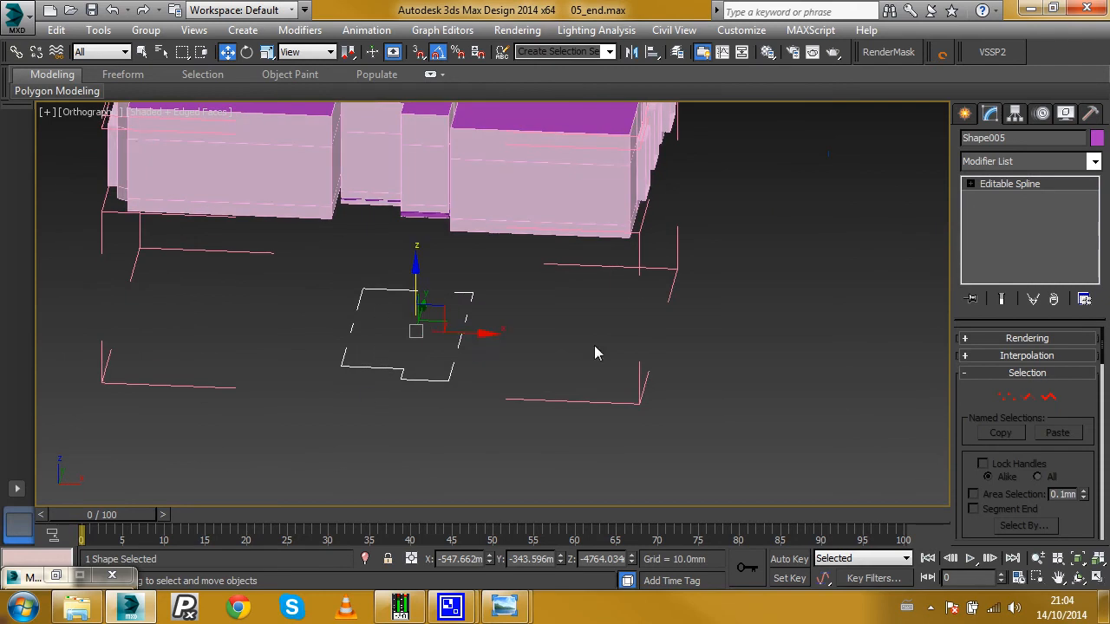
- Draw a plane about 1760 mm long and 1900 mm wide beside the building in the Front view
middle_click_drag(377, 351, 460, 397, "alt")
key("f")
scroll(317, 302, "down", 4)
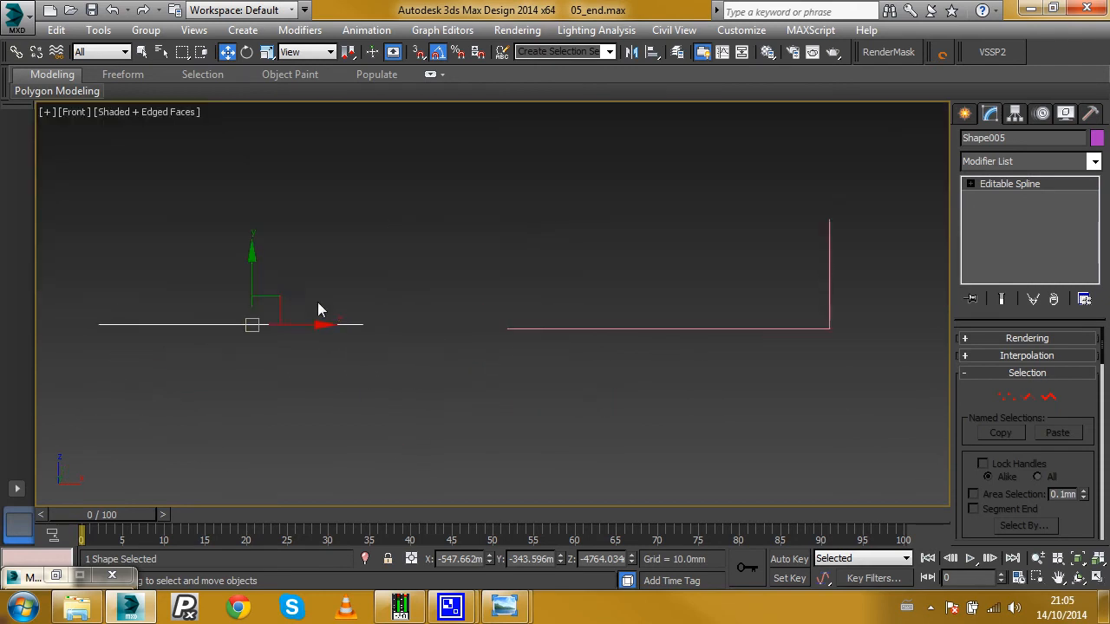
left_click(966, 115)
left_click(970, 141)
left_click(1063, 297)
scroll(494, 248, "up", 2)
left_click_drag(481, 224, 538, 278)
mouse_move(538, 277)
middle_mouse_down()
mouse_move(518, 263)
mouse_move(466, 272)
middle_mouse_up()
- Name an unused material slot "cornice" in the Material Editor
key("m")
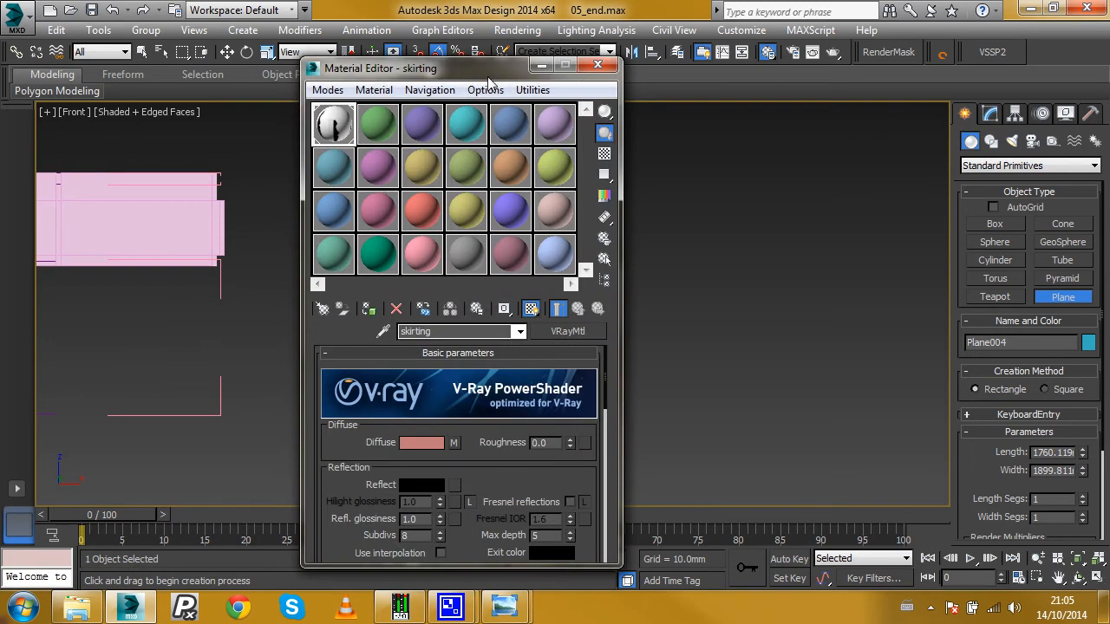
left_click_drag(488, 89, 802, 112)
left_click(707, 144)
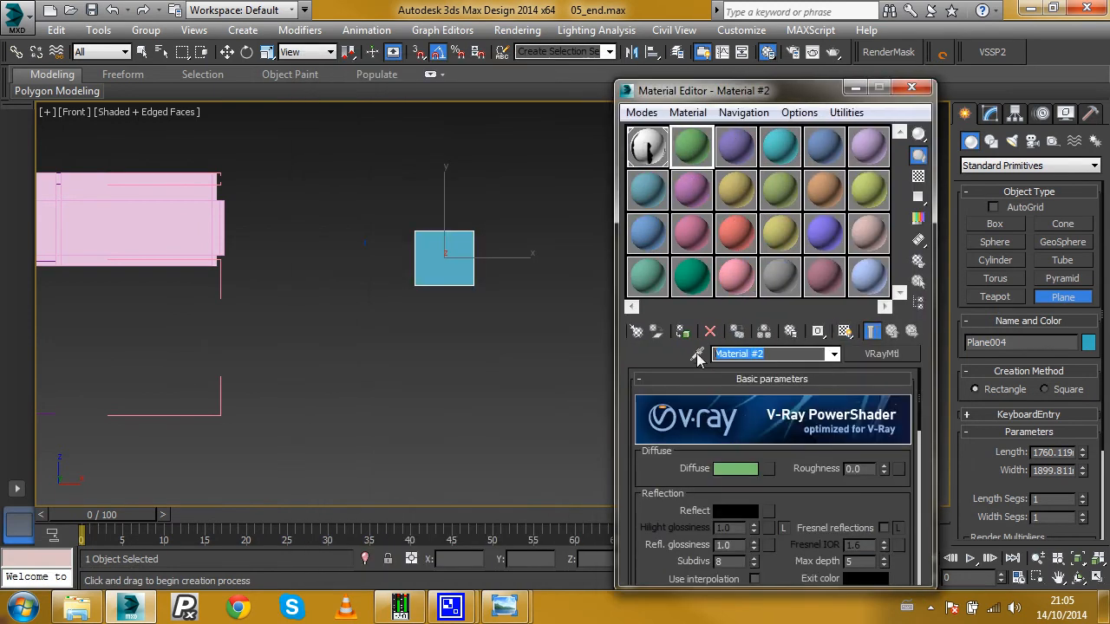
type("cornice")
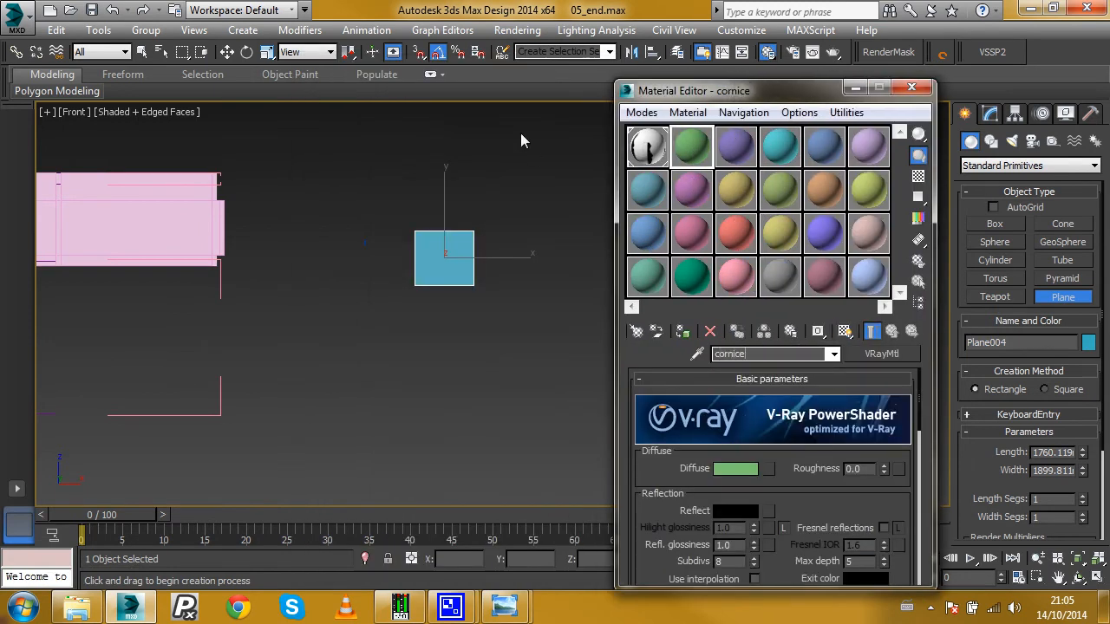
- Load the cornice-profile image from the Reference-Material folder as the cornice material's diffuse map
left_click(80, 606)
left_click(230, 331)
left_click_drag(305, 338, 768, 472)
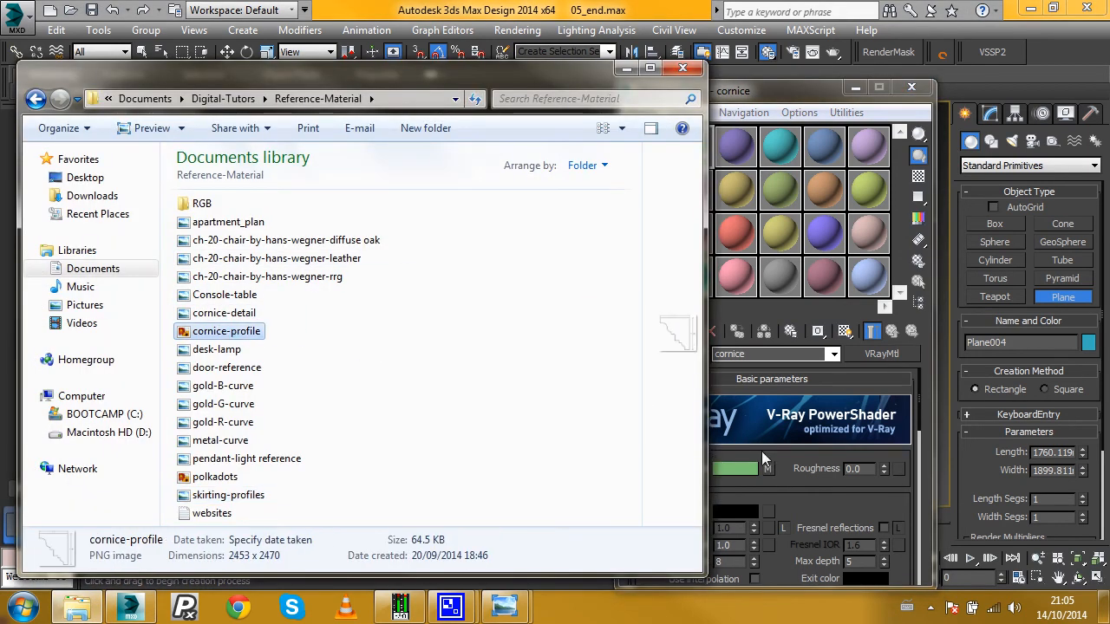
left_click(630, 69)
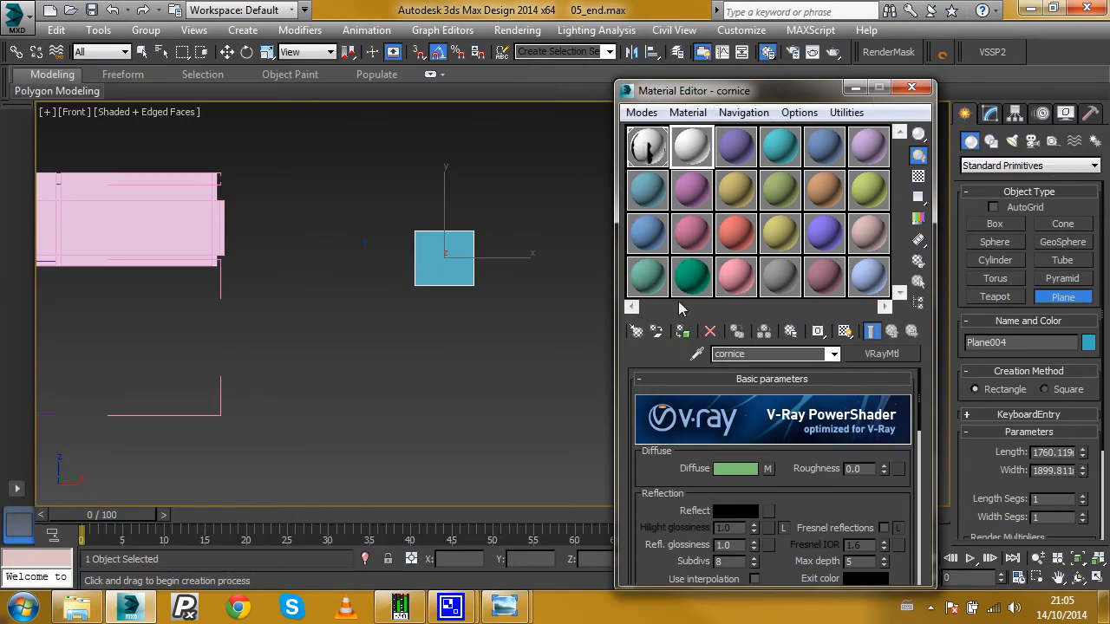
- Assign the cornice material to the new plane and show its map in the viewport
left_click(682, 332)
left_click(595, 368)
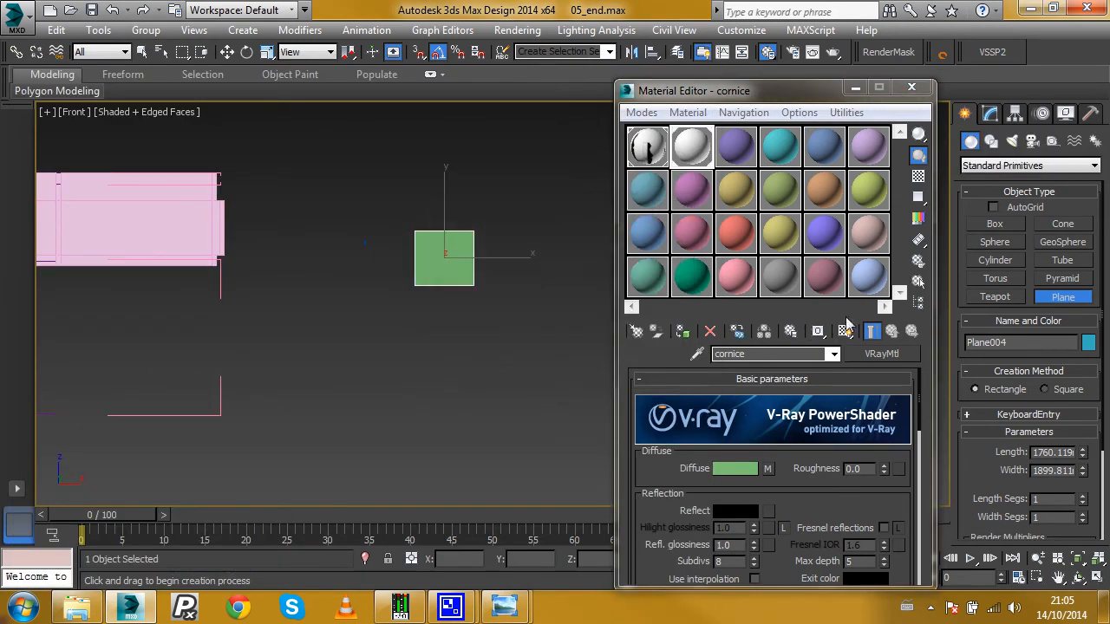
scroll(459, 248, "up", 5)
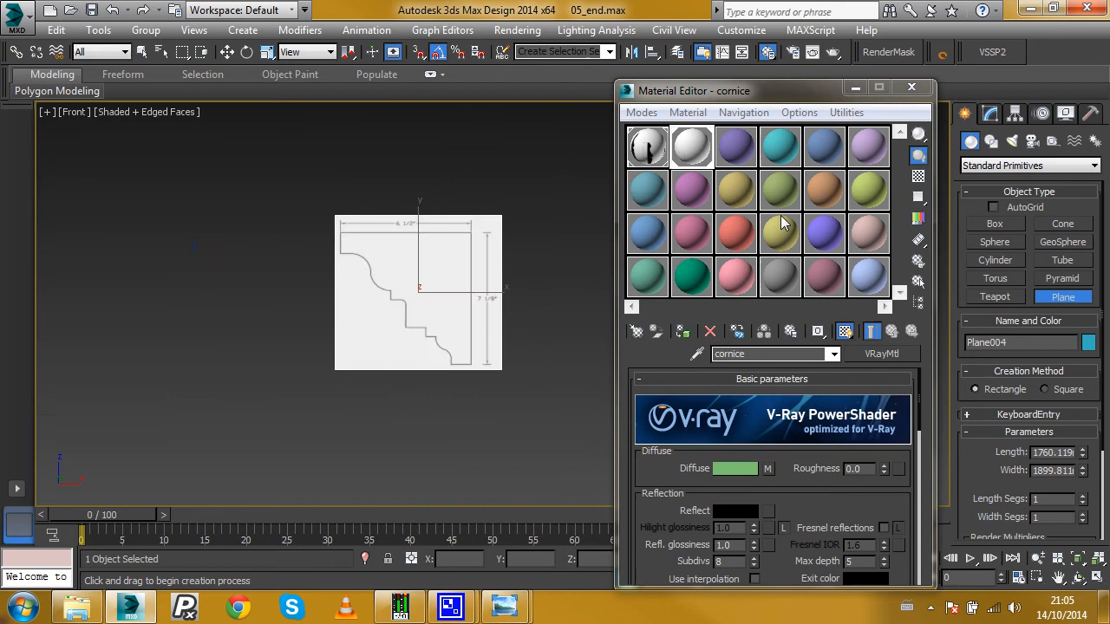
- Scale the cornice plane uniformly to about 44% and move it beside the skirting profile
left_click(858, 88)
left_click(270, 53)
scroll(555, 294, "down", 6)
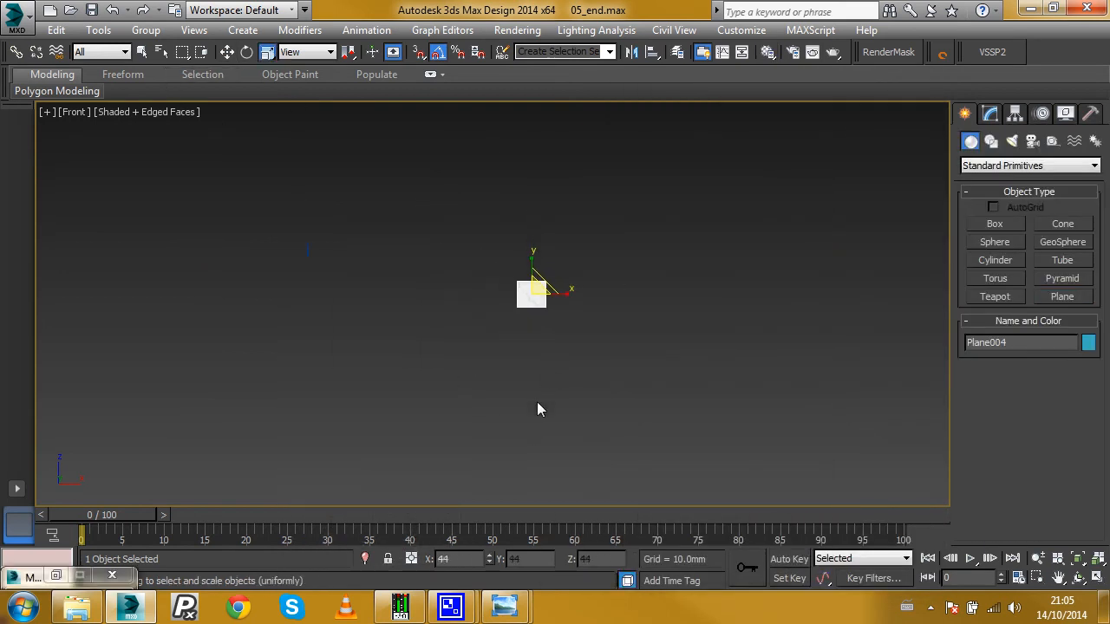
key("w")
left_click_drag(554, 273, 421, 240)
scroll(366, 265, "up", 8)
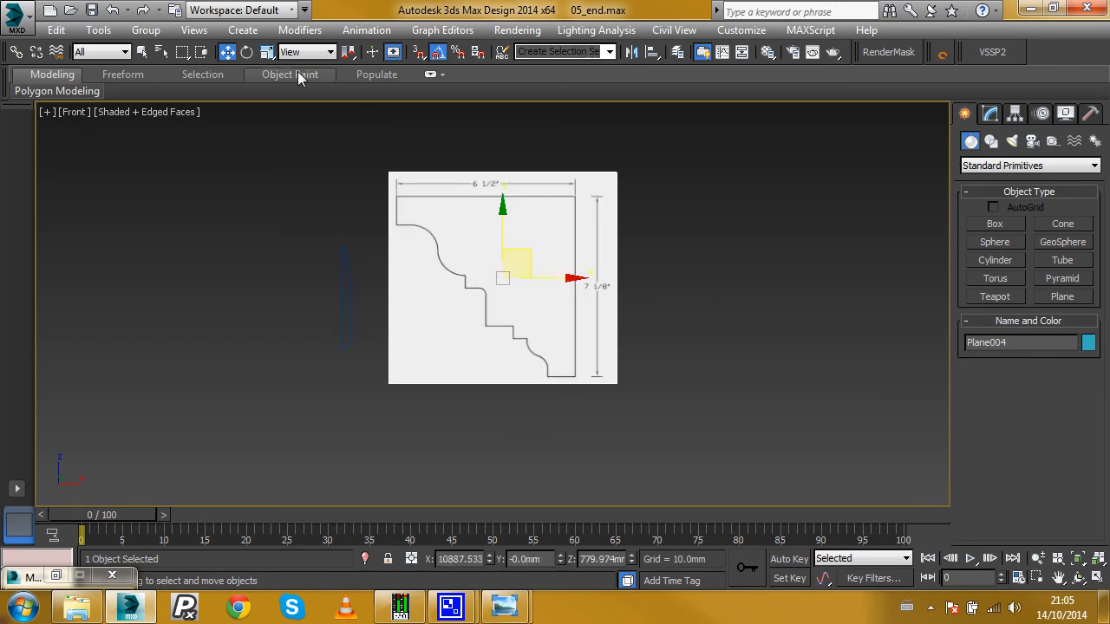
- Scale the cornice plane down further to roughly the height of the skirting profile
left_click(267, 52)
left_click_drag(495, 260, 517, 357)
key("w")
scroll(522, 267, "up", 2)
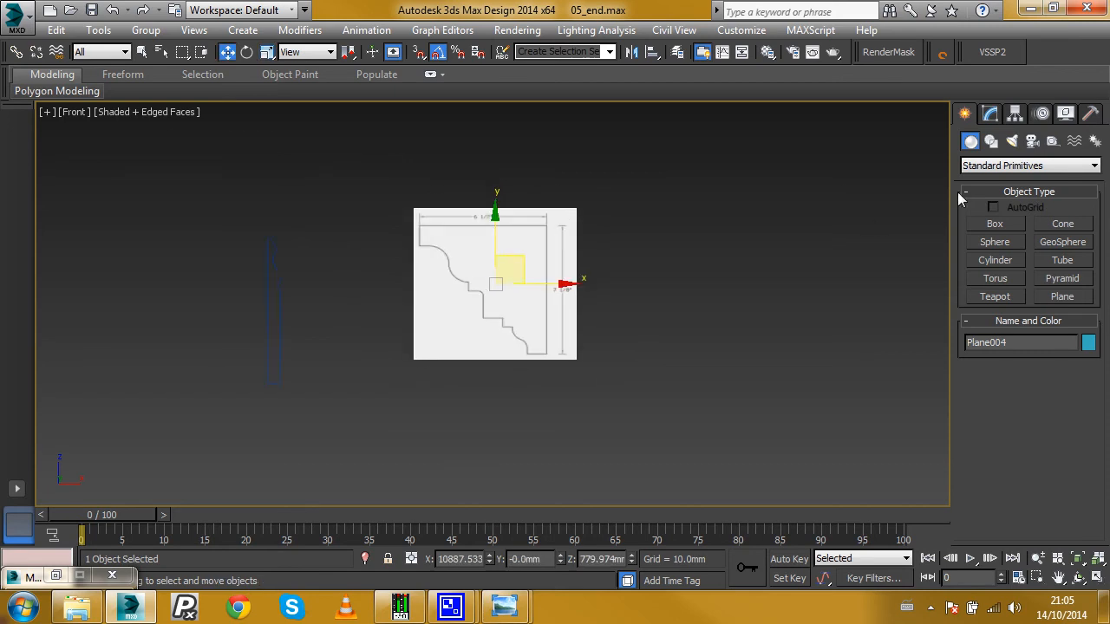
- Start a line spline tracing the straight top, right and bottom edges of the cornice drawing
left_click(990, 142)
left_click(995, 238)
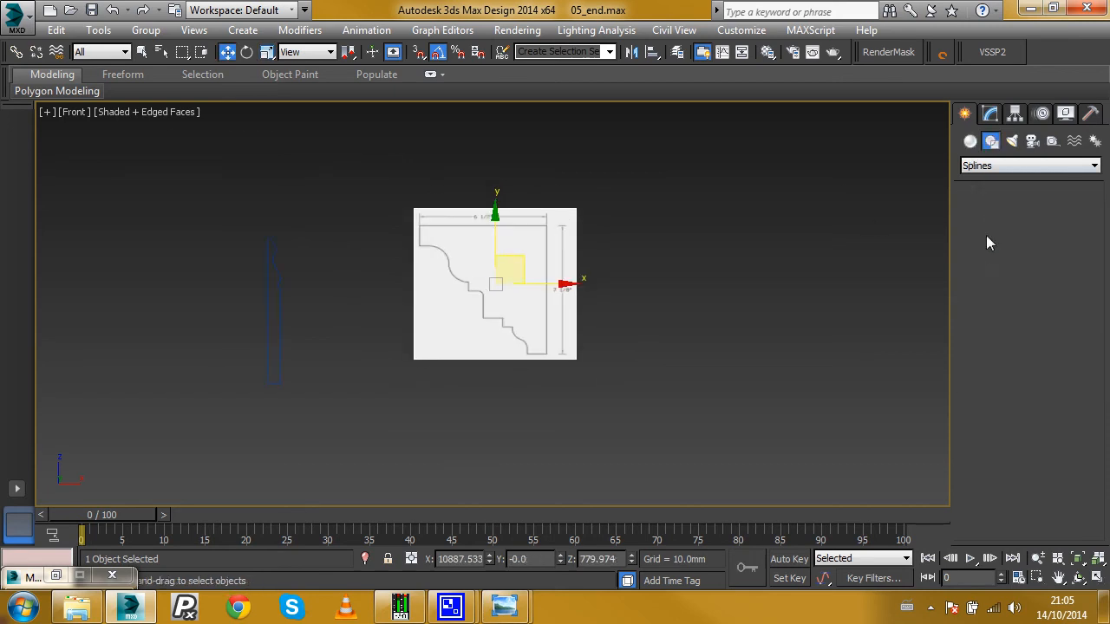
scroll(451, 236, "up", 3)
left_click(392, 225)
left_click(647, 228)
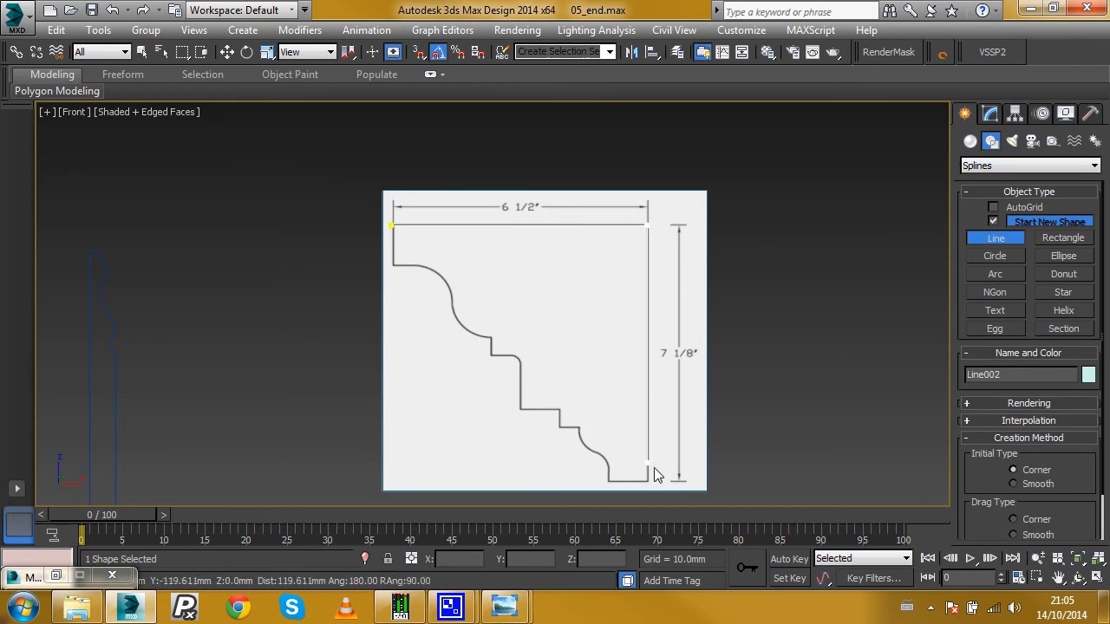
left_click(648, 482)
left_click(609, 482)
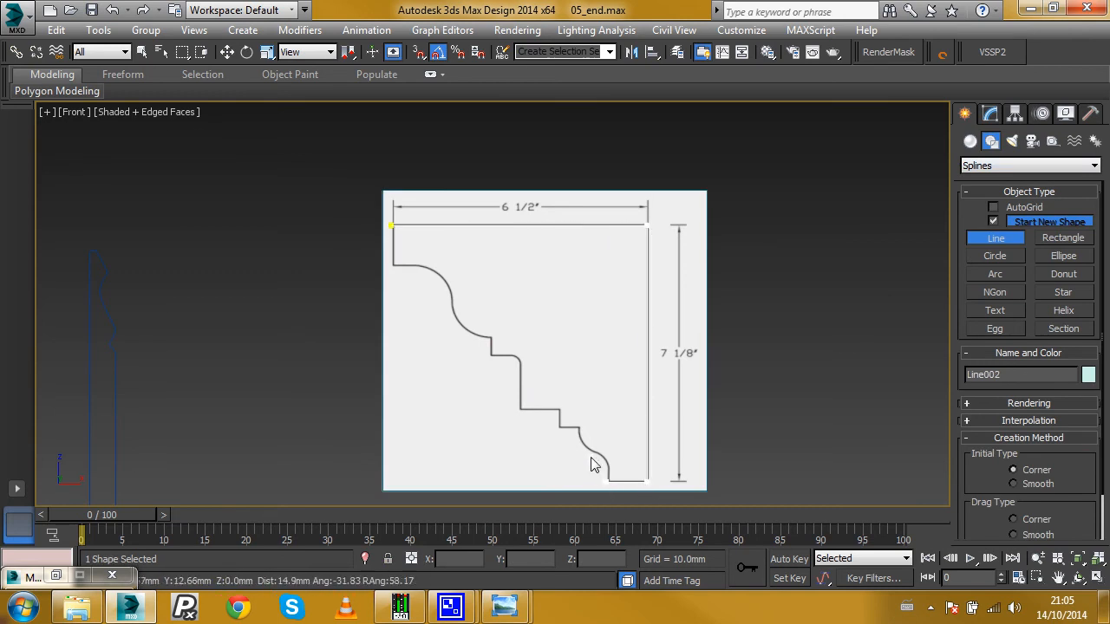
- Continue the line with corner points through the lower curve, the steps and the small rounded corner of the cornice
scroll(593, 455, "up", 5)
left_click(580, 430)
left_click(559, 374)
left_click(505, 375)
left_click(504, 324)
left_click(395, 324)
left_click(394, 192)
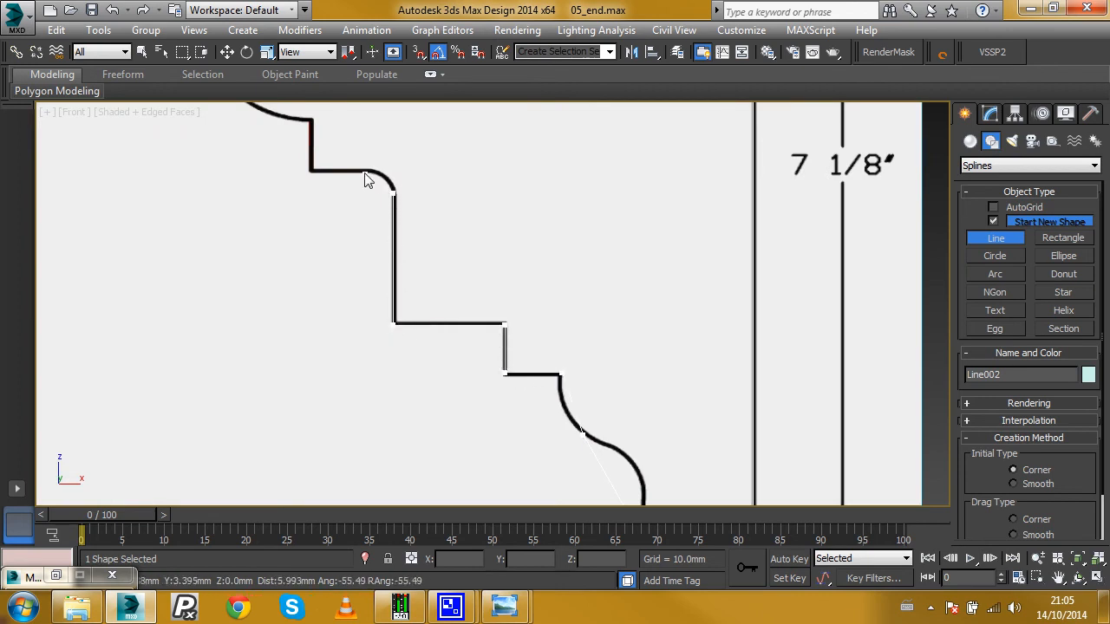
left_click(311, 170)
- Trace the large upper curve and upper-left corner of the cornice, and close the spline at its starting point
scroll(315, 179, "down", 4)
scroll(354, 248, "up", 3)
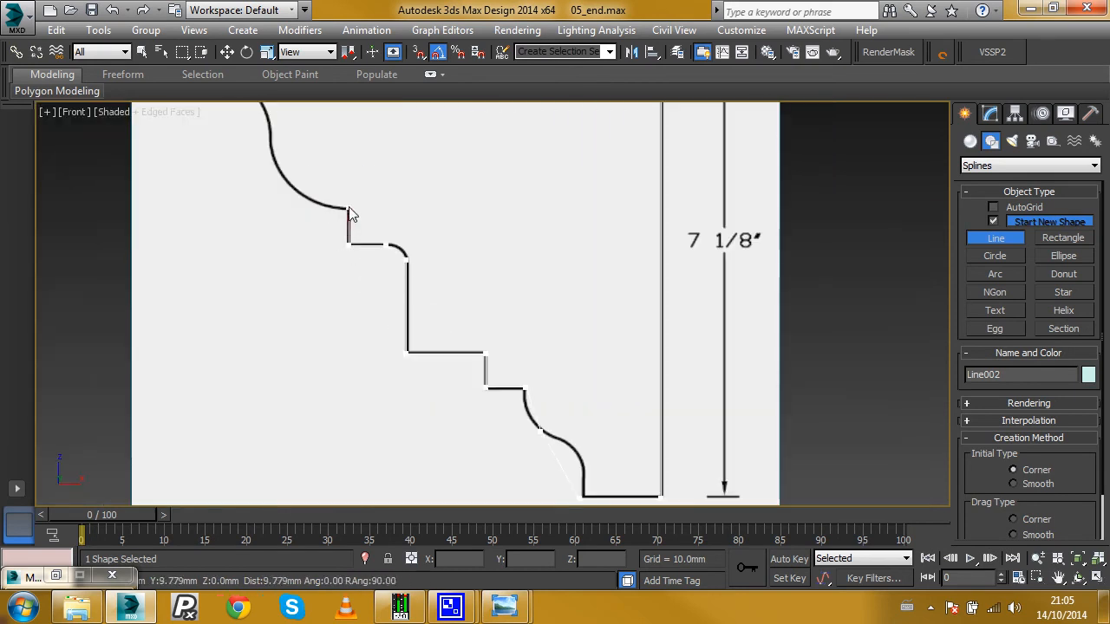
scroll(280, 156, "down", 3)
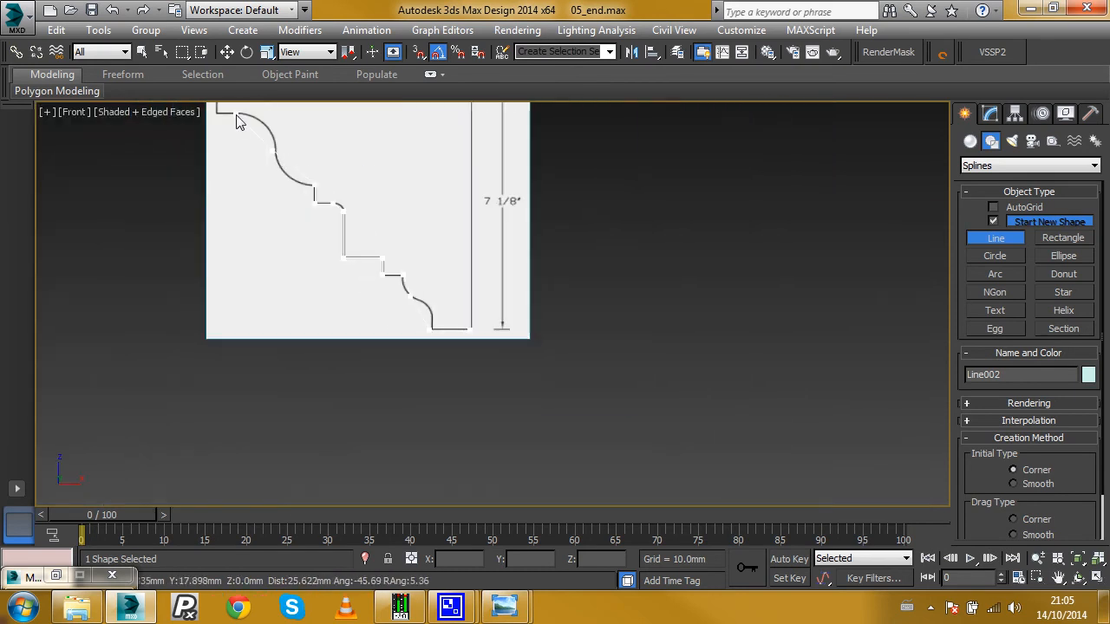
scroll(260, 147, "down", 3)
scroll(277, 184, "up", 3)
left_click(275, 175)
left_click(271, 136)
left_click(524, 368)
scroll(272, 193, "up", 4)
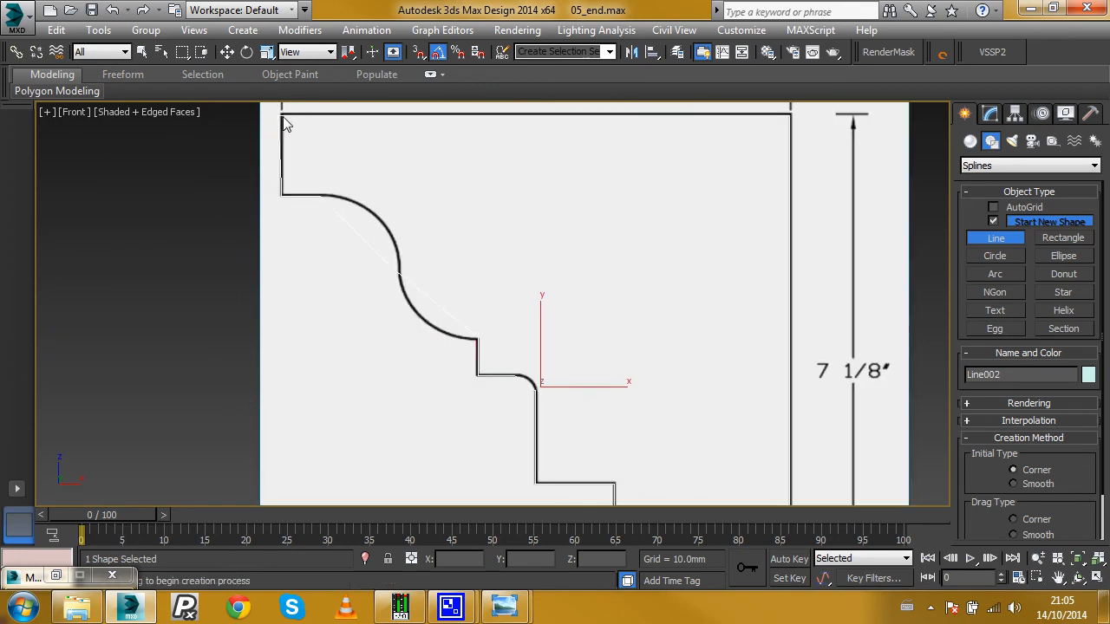
- Switch snapping to 2.5D and align the left edge's lower vertex horizontally with the top-left vertex of the cornice profile
key("1")
left_click_drag(276, 166, 294, 212)
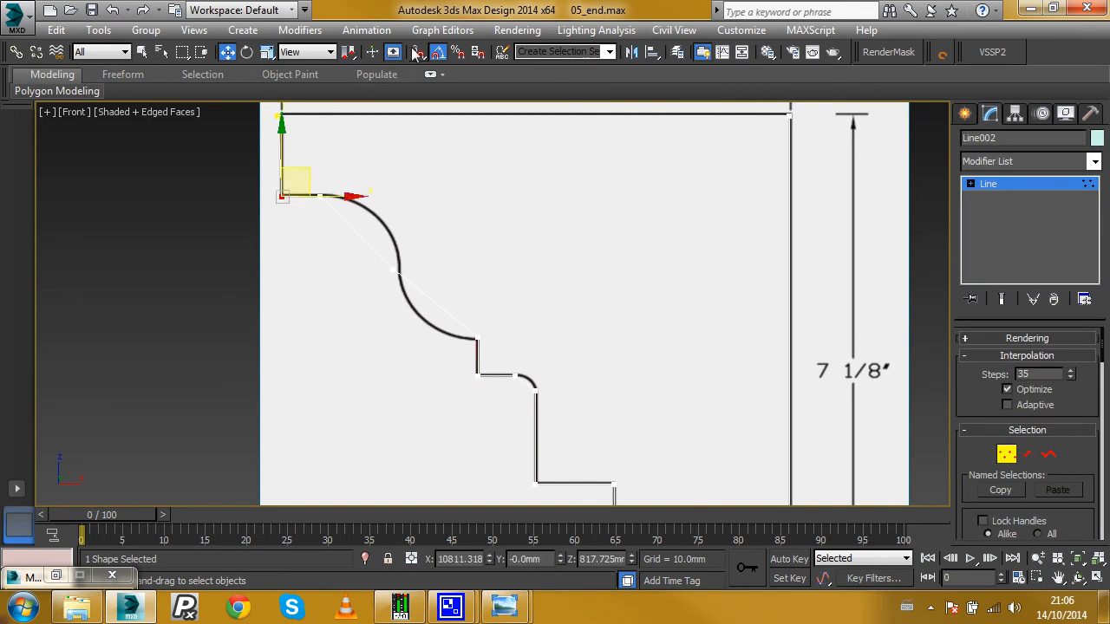
left_click_drag(418, 51, 419, 73)
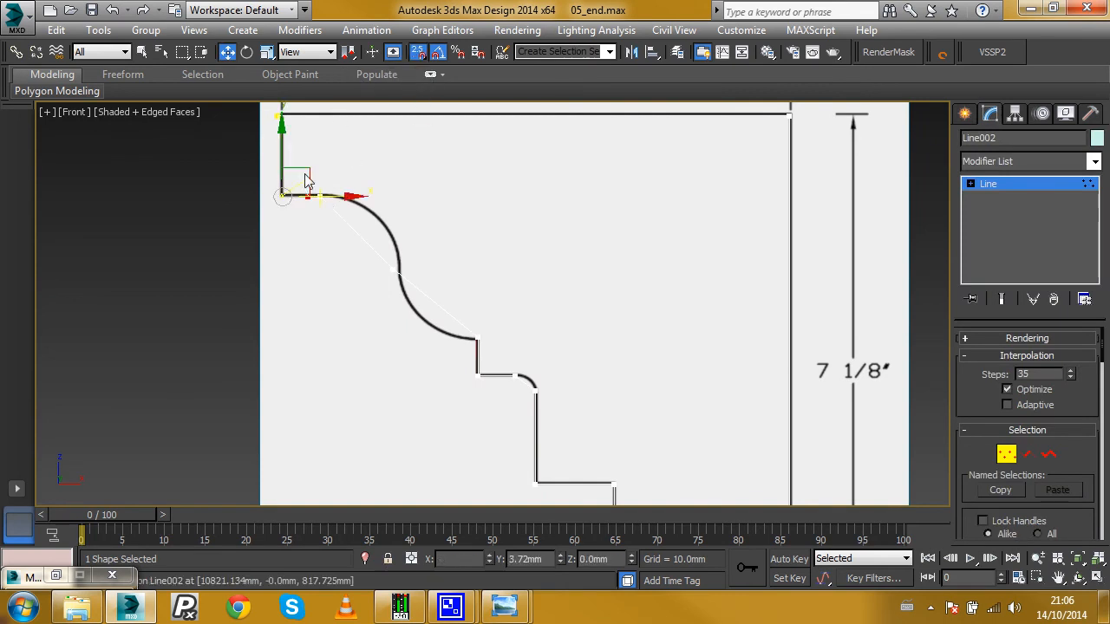
scroll(330, 205, "down", 2)
scroll(345, 209, "up", 4)
scroll(345, 209, "down", 3)
scroll(545, 425, "up", 3)
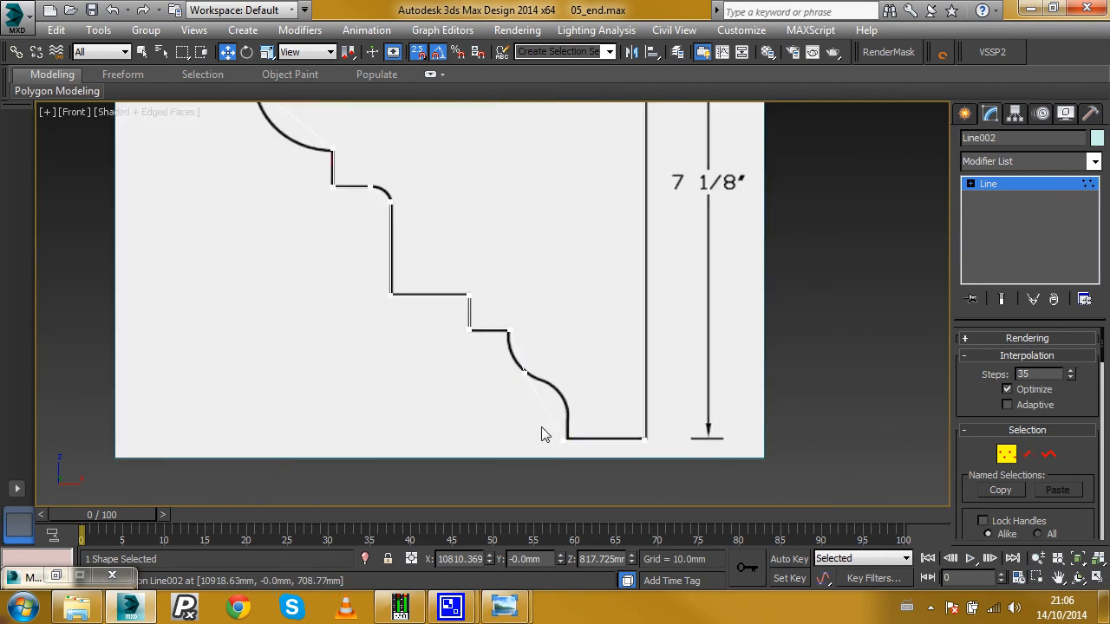
scroll(543, 429, "down", 3)
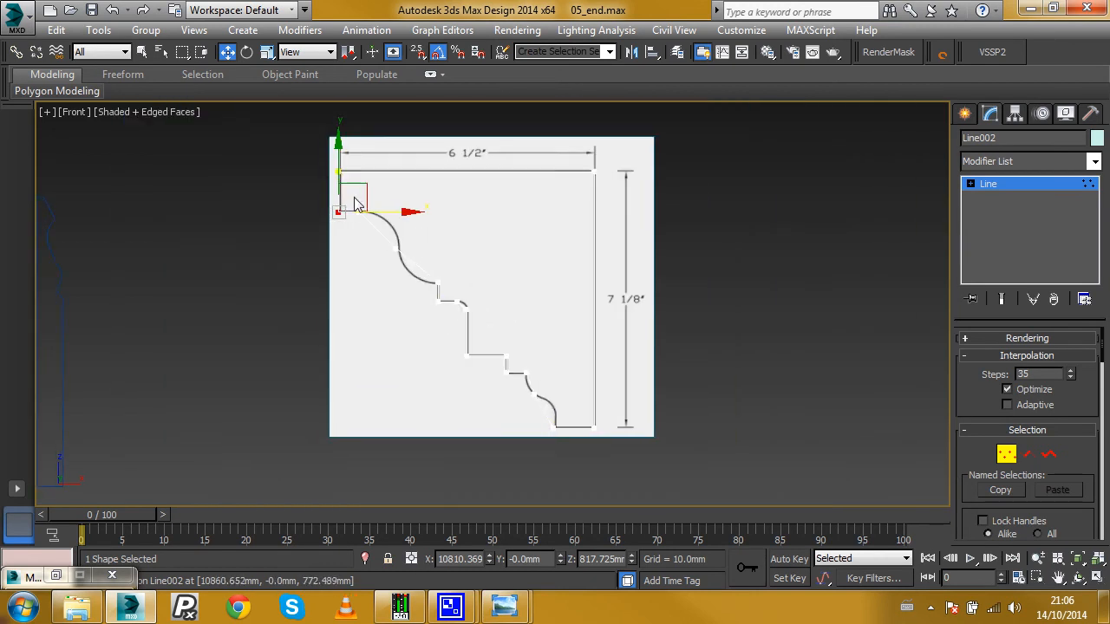
- Convert the vertices along the curved and stepped edge of the cornice profile to Bezier Corner
left_click_drag(580, 434, 582, 435)
right_click(507, 322)
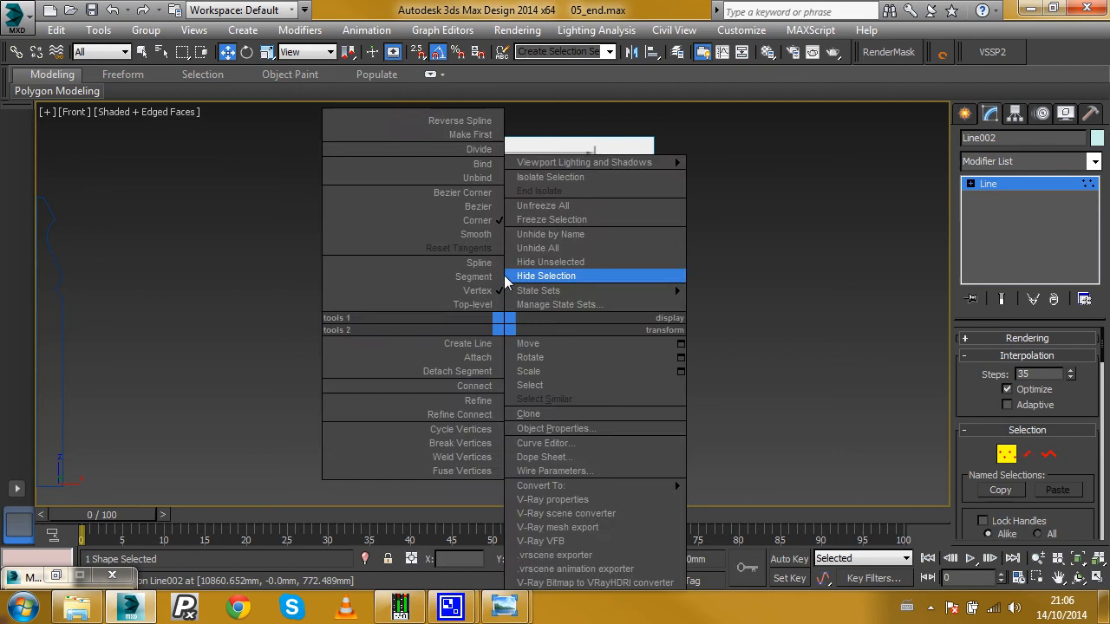
left_click(471, 195)
- Adjust the Bezier handles of the large upper S-curve so both halves follow the cornice drawing
scroll(378, 235, "up", 4)
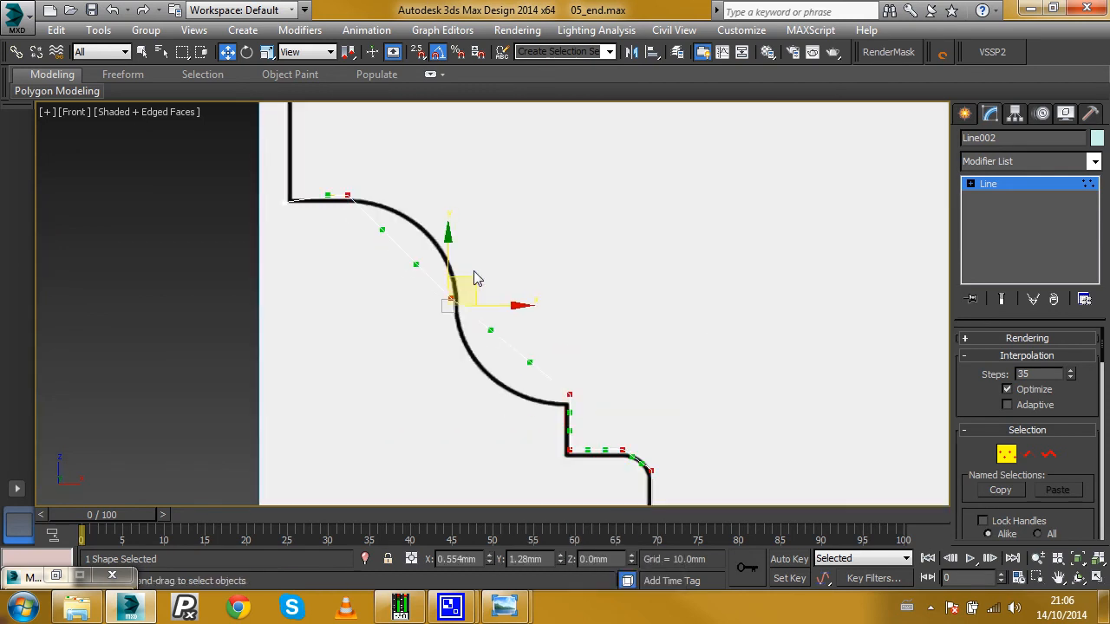
left_click_drag(382, 239, 408, 198)
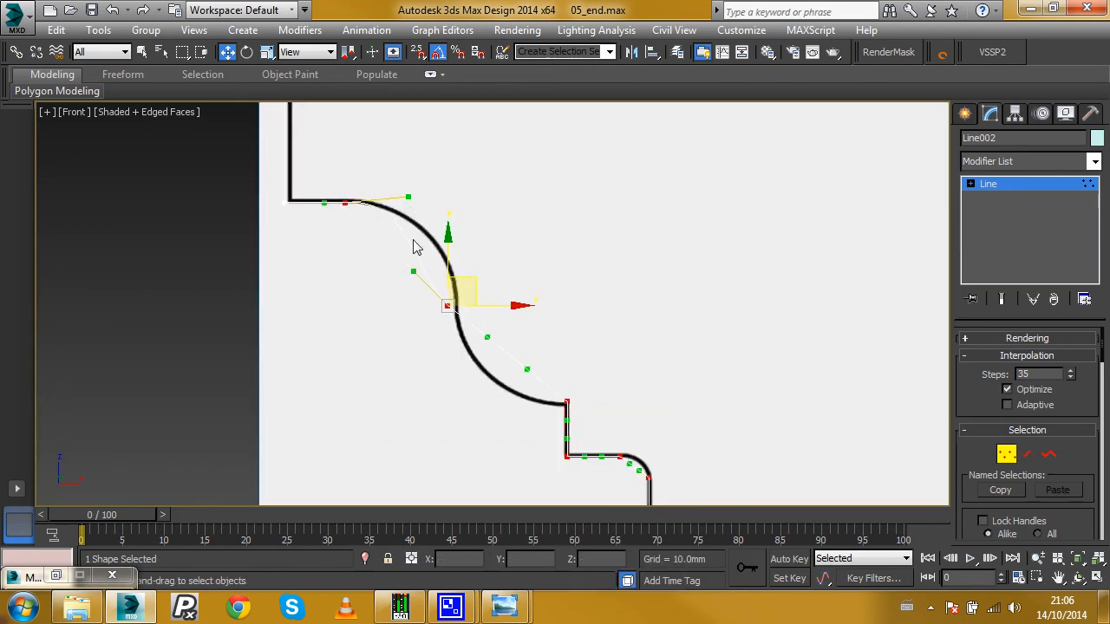
left_click_drag(414, 273, 461, 254)
left_click_drag(486, 338, 460, 388)
left_click_drag(528, 372, 520, 408)
- Bend the short segment at the small rounded step corner with its Bezier handles to match the drawing
middle_click_drag(607, 434, 520, 285)
scroll(520, 285, "up", 4)
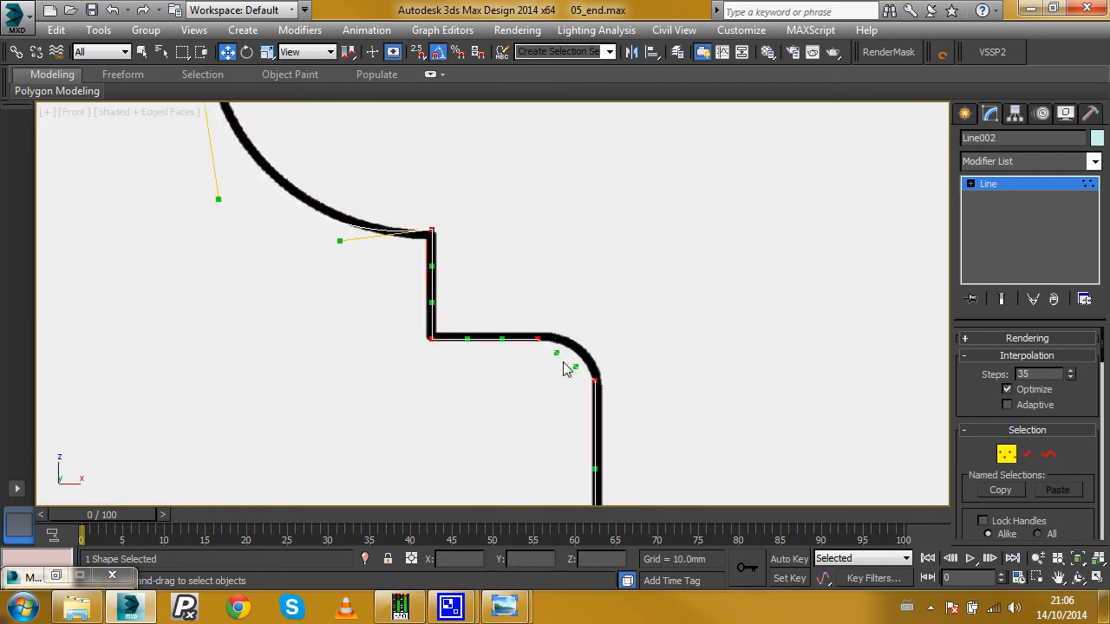
left_click_drag(577, 366, 597, 359)
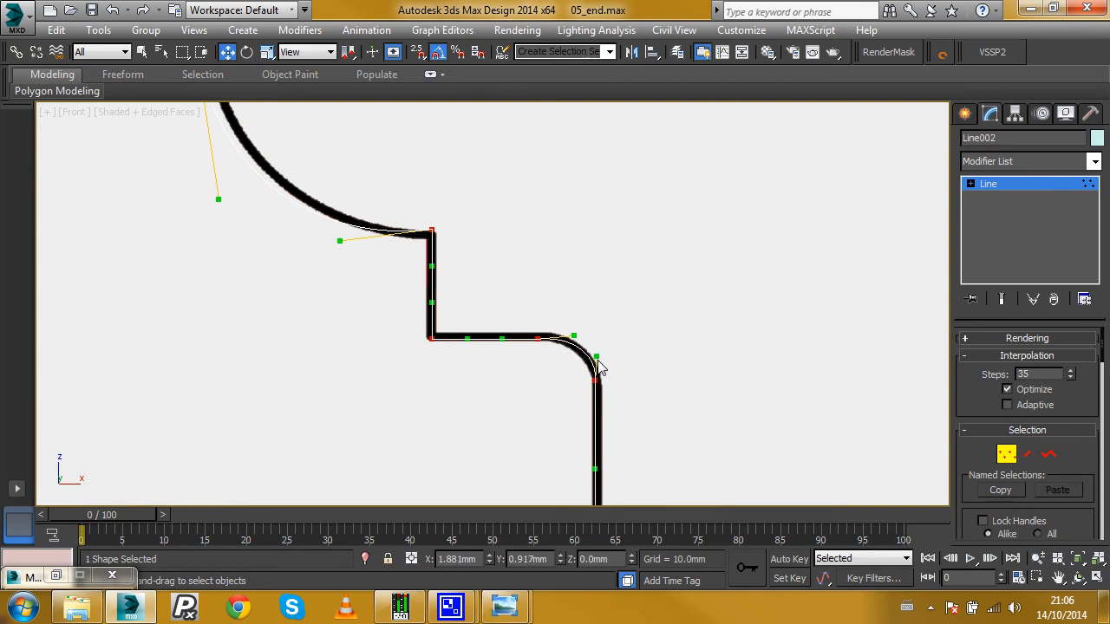
- Shape the lower S-curve of the cornice profile by pulling its Bezier handles onto the reference outline
scroll(553, 282, "down", 4)
middle_click_drag(638, 415, 588, 316)
scroll(599, 327, "up", 4)
middle_click_drag(692, 402, 570, 296)
middle_click_drag(636, 357, 535, 217)
left_click_drag(528, 222, 512, 231)
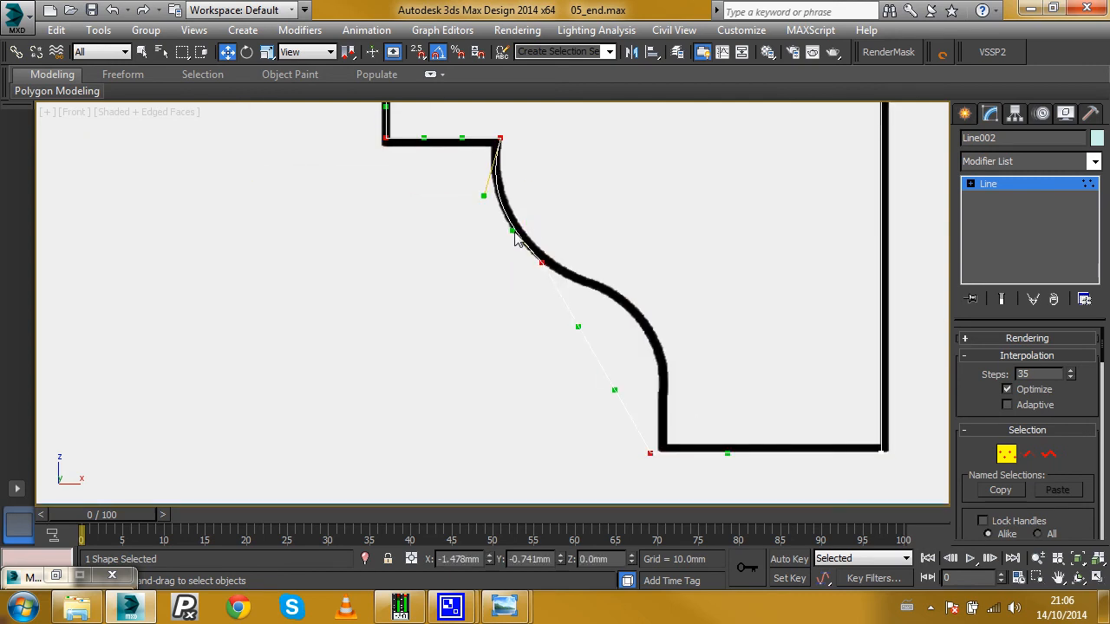
left_click(541, 261)
left_click_drag(583, 332, 640, 305)
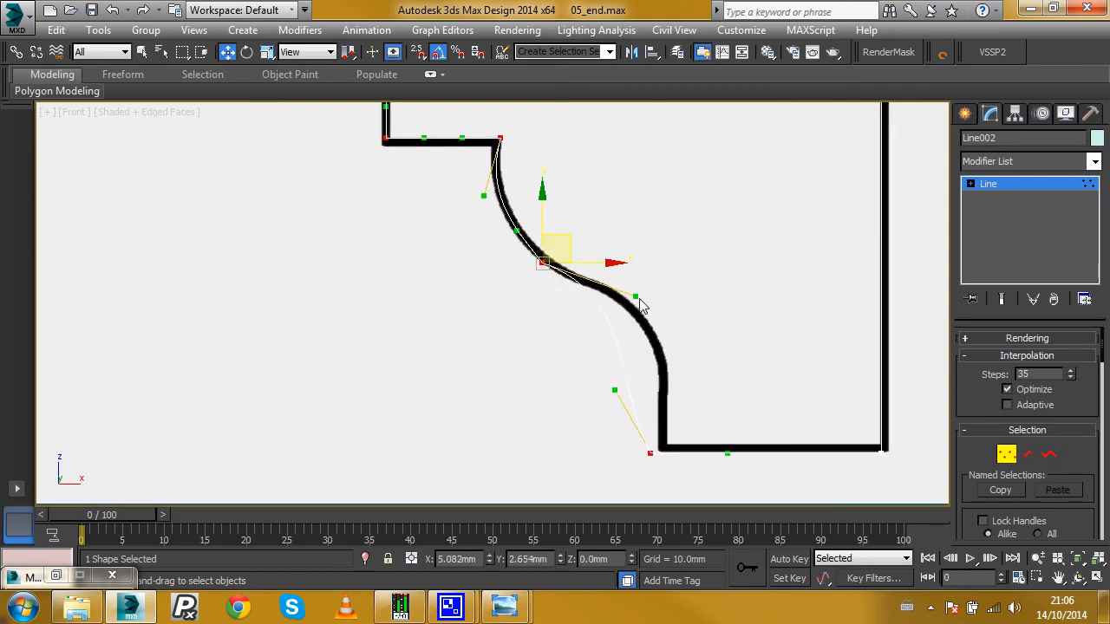
left_click_drag(615, 390, 684, 352)
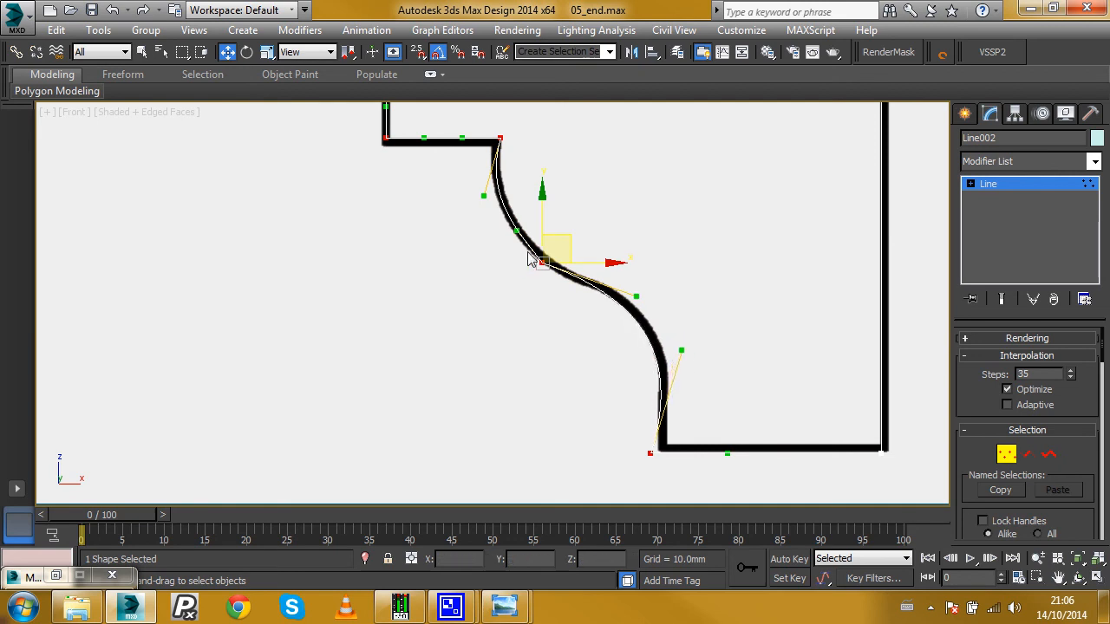
- Refine the lower S-curve by moving its middle and bottom vertices onto the drawing and readjusting their handles
left_click_drag(550, 263, 520, 250)
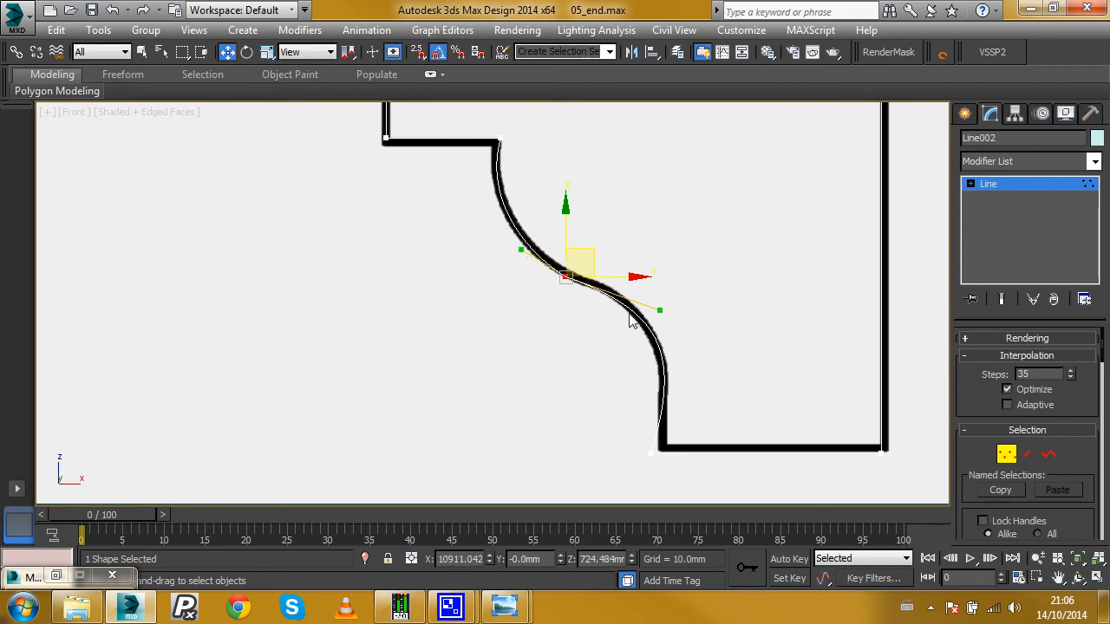
left_click_drag(635, 438, 708, 454)
left_click_drag(697, 354, 680, 353)
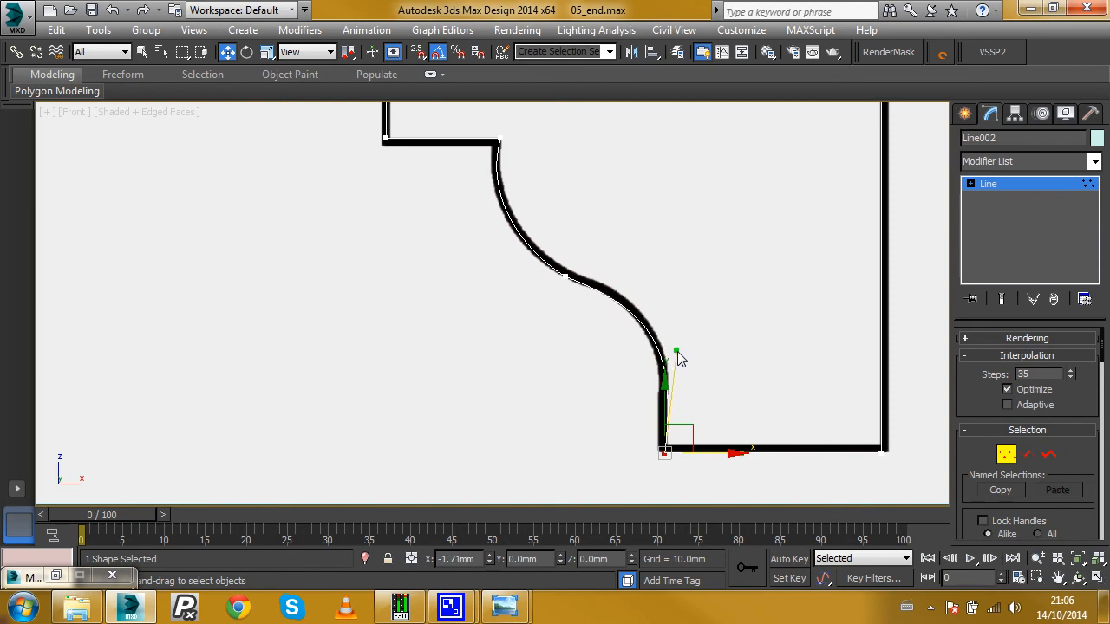
- Finish vertex editing of the cornice profile and hide the cornice reference plane
key("z")
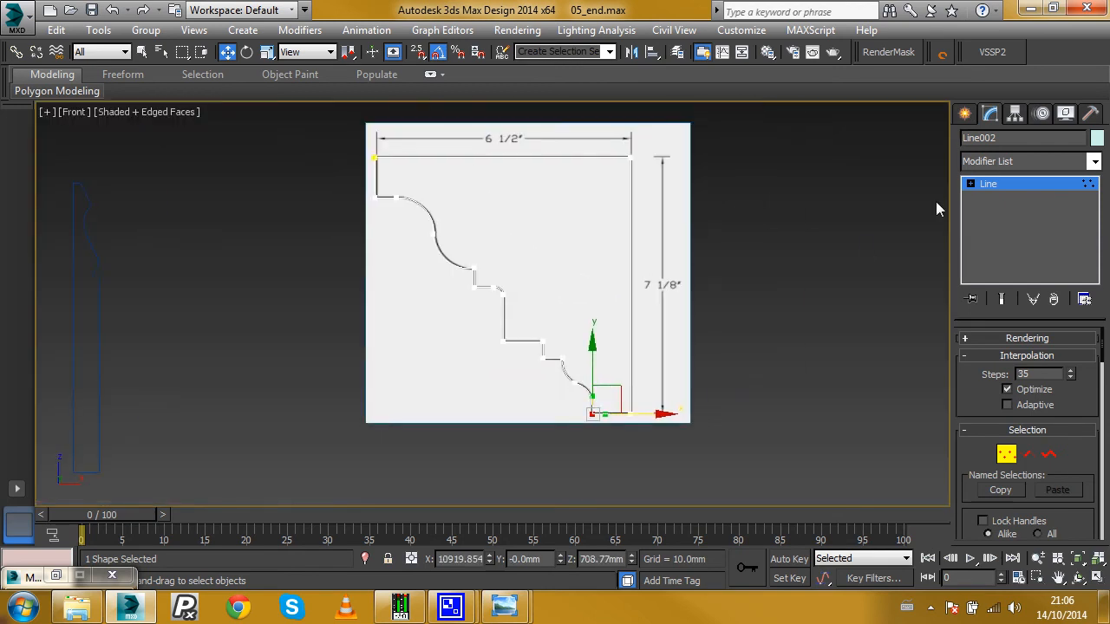
left_click(1006, 186)
scroll(681, 231, "down", 2)
left_click(664, 230)
right_click(664, 227)
left_click(707, 172)
- Select the copied hall outline lying below the building and apply a Sweep modifier to it
scroll(711, 175, "down", 1)
scroll(625, 212, "down", 1)
middle_click_drag(625, 213, 617, 285, "alt")
scroll(706, 220, "down", 4)
scroll(705, 219, "down", 4)
scroll(555, 325, "down", 3)
middle_click_drag(546, 334, 660, 230)
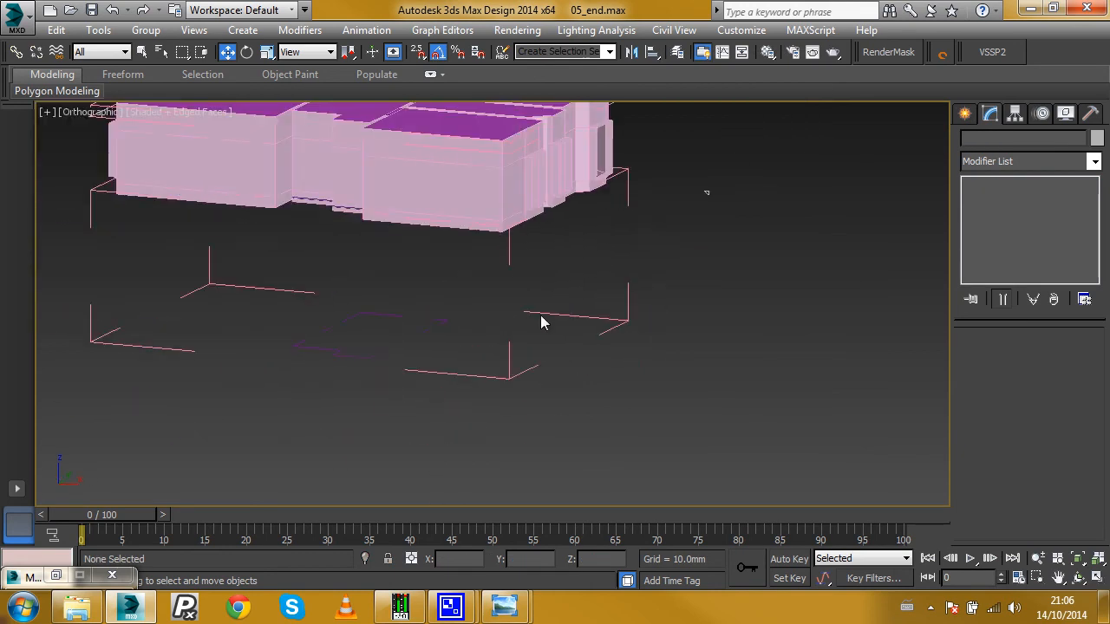
scroll(407, 343, "up", 2)
scroll(407, 347, "down", 1)
left_click(407, 345)
scroll(407, 345, "down", 3)
scroll(527, 321, "up", 1)
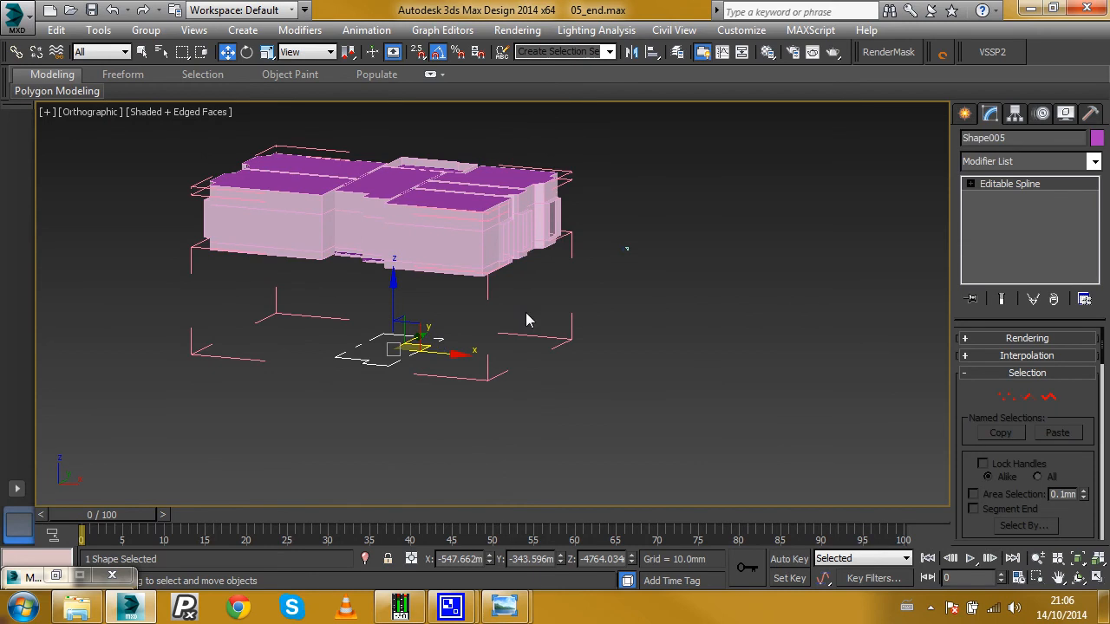
left_click(1095, 163)
scroll(1041, 391, "down", 10)
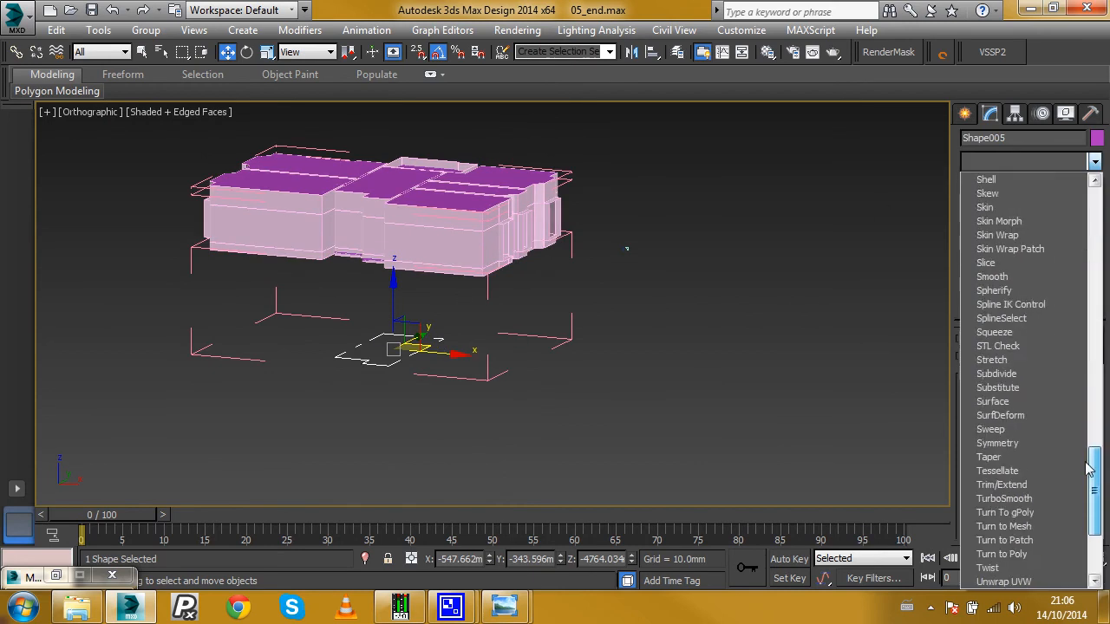
left_click(1034, 431)
scroll(1071, 483, "down", 1)
scroll(1071, 484, "up", 2)
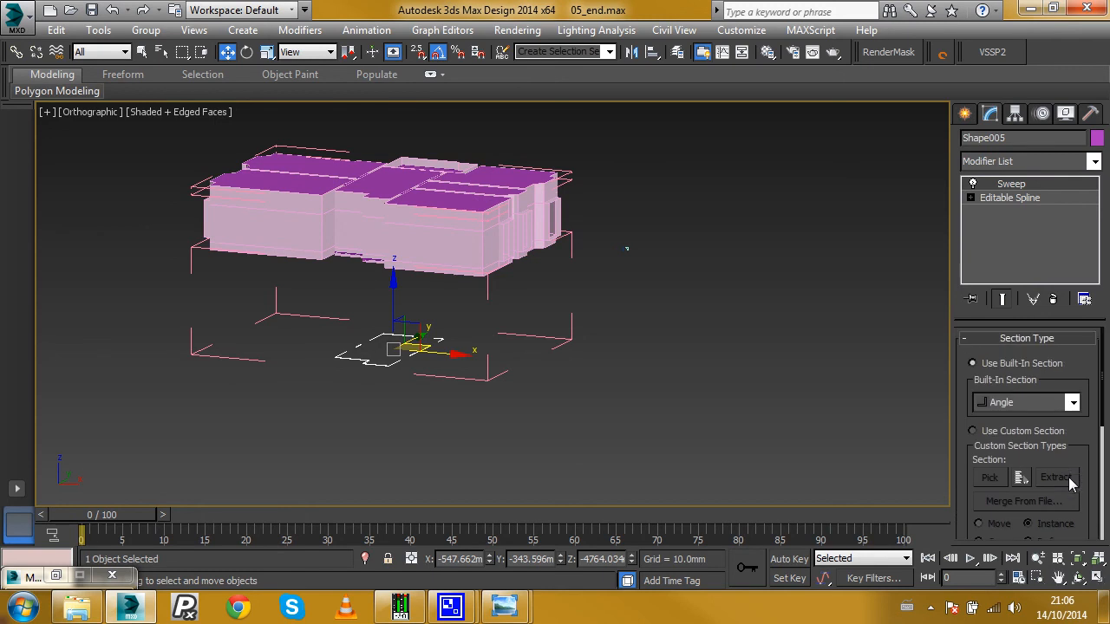
- Switch the sweep to a custom section and pick the cornice profile Line002
left_click(975, 431)
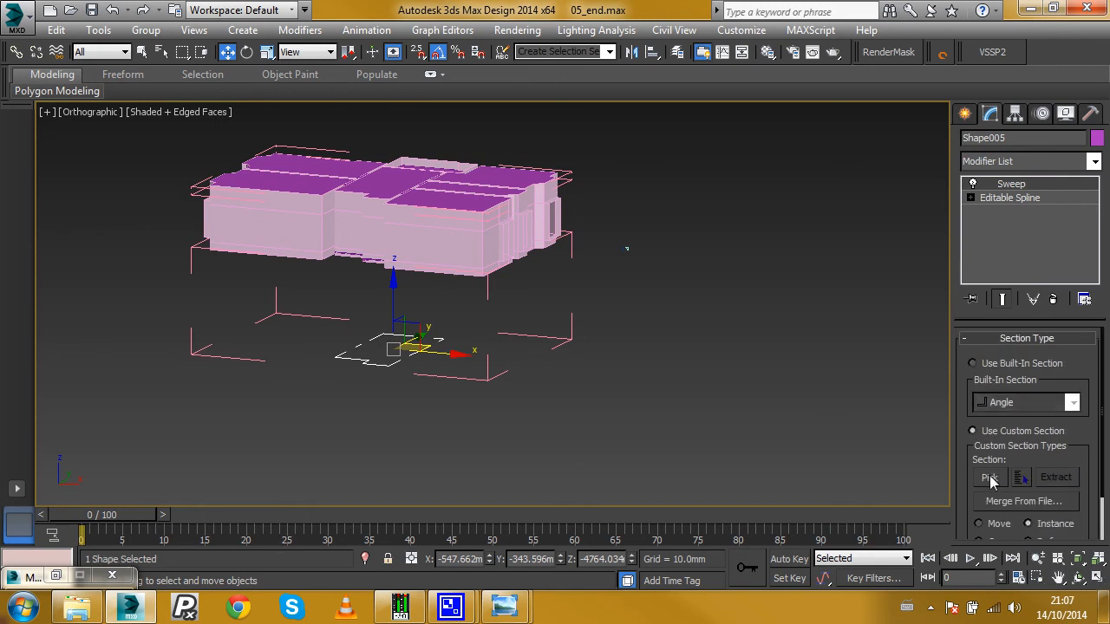
left_click(990, 478)
scroll(632, 245, "up", 6)
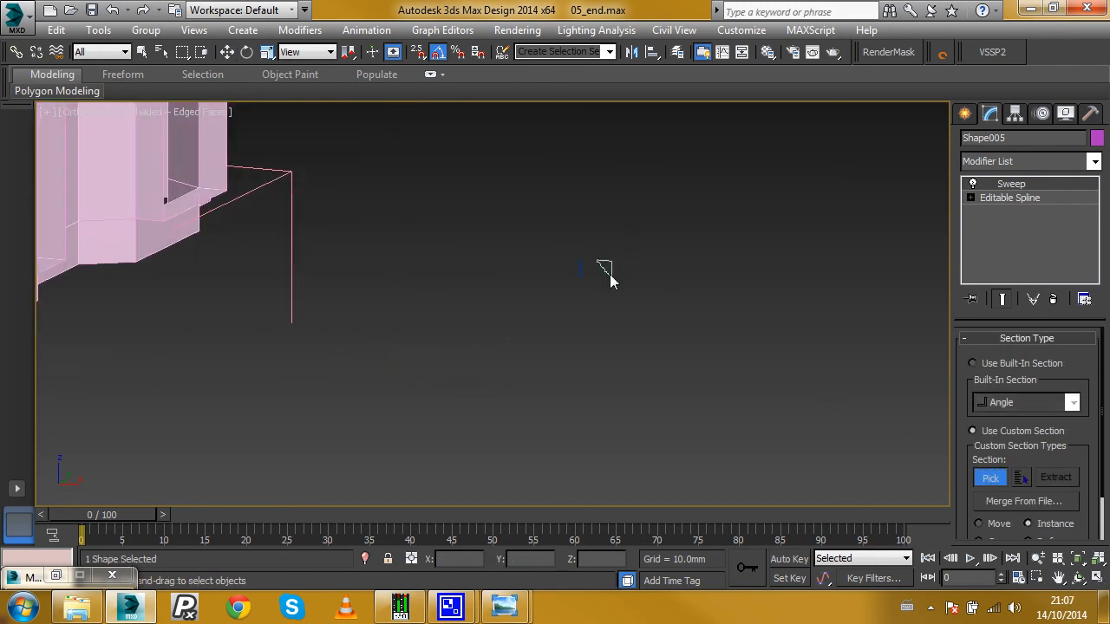
scroll(610, 277, "down", 6)
left_click(498, 328)
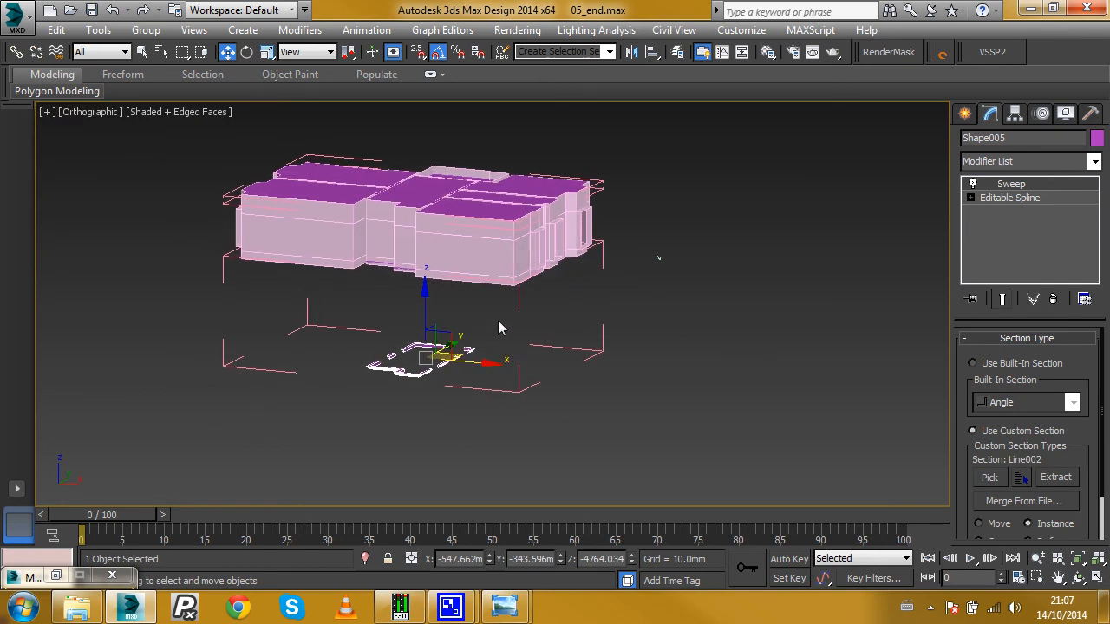
- Select the ceiling object Shape002 covering the rooms and hide it
middle_click_drag(460, 238, 429, 219, "alt")
scroll(428, 218, "up", 5)
left_click(427, 218)
scroll(439, 210, "down", 5)
right_click(461, 201)
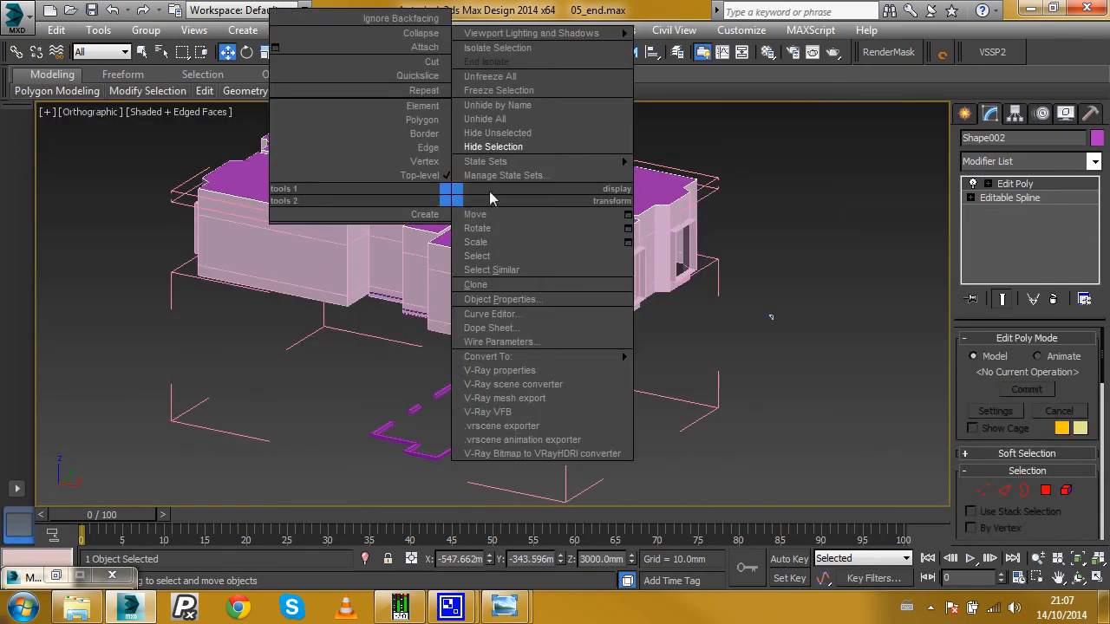
left_click(503, 147)
- Raise the cornice sweep along Z to about 3119 mm, near the top of the hall walls
left_click(437, 403)
left_click_drag(436, 403, 512, 165)
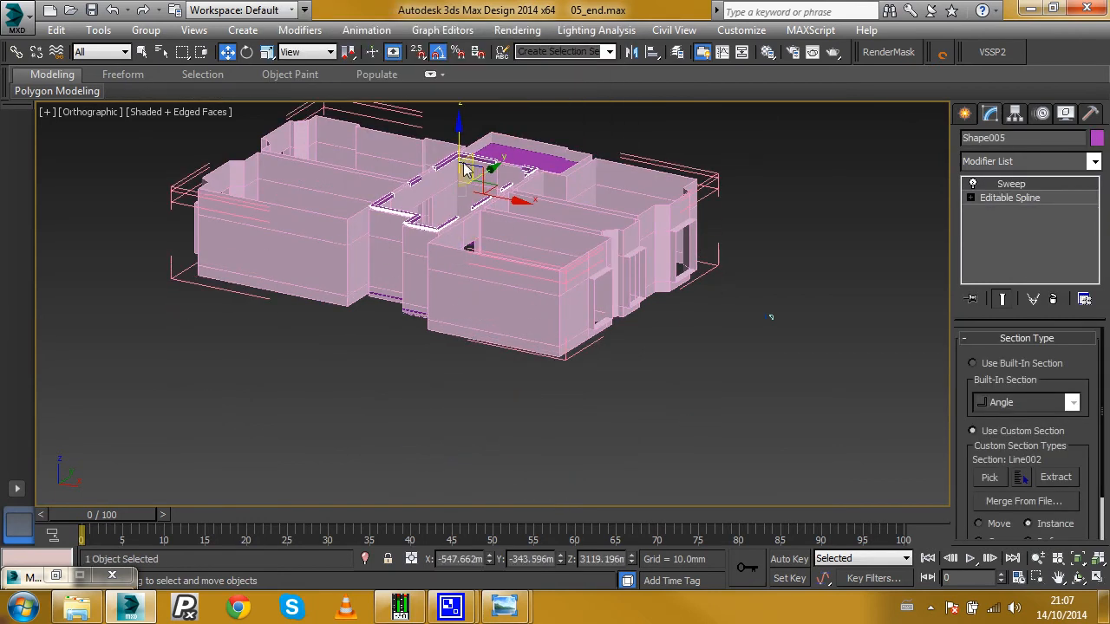
scroll(465, 163, "up", 6)
middle_click_drag(444, 163, 485, 185)
scroll(486, 186, "up", 2)
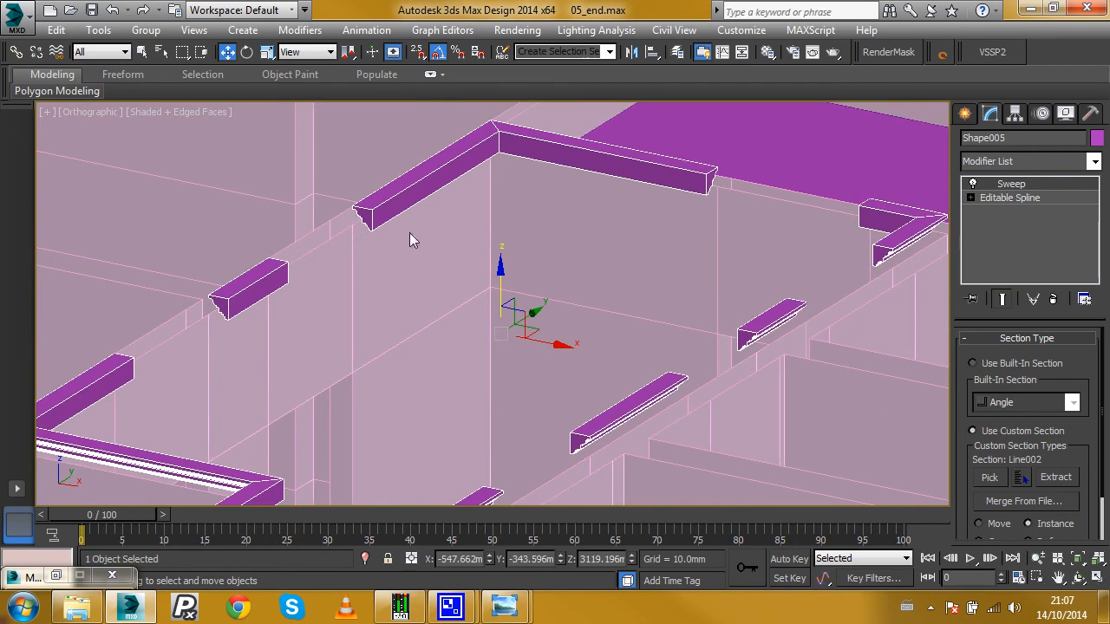
- Mirror the cornice section on the XZ plane in the sweep parameters
scroll(1079, 386, "down", 2)
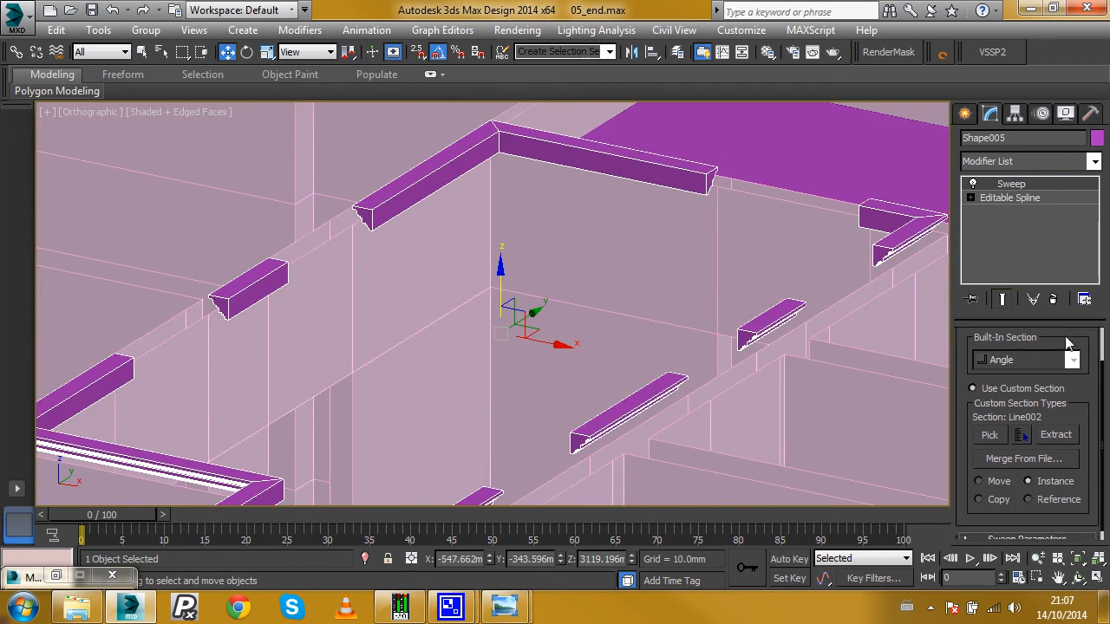
left_click(1016, 530)
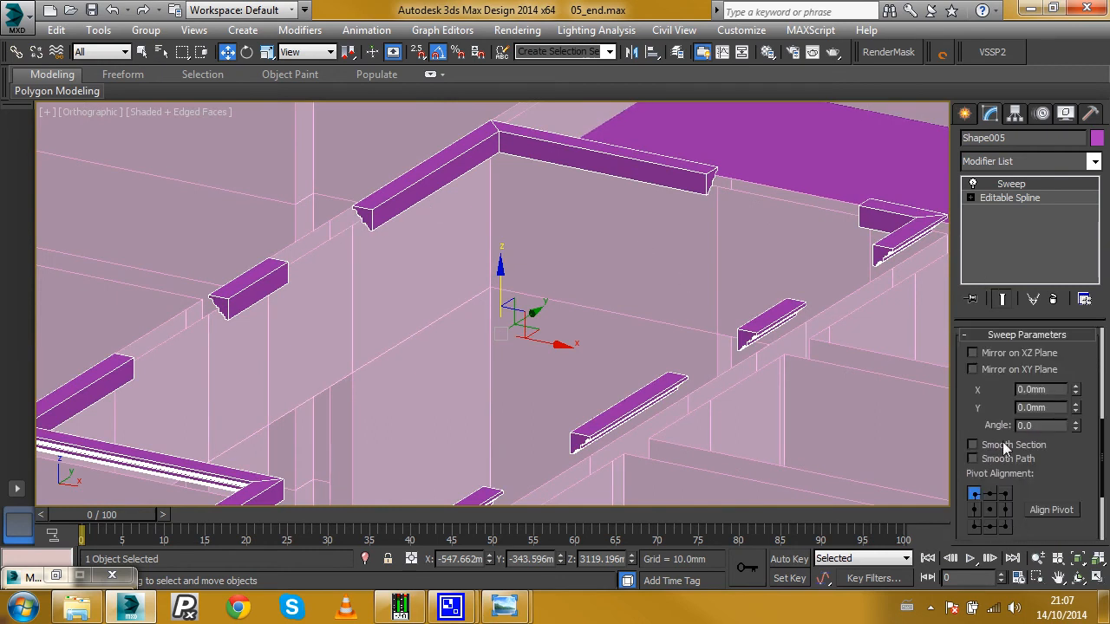
scroll(1058, 455, "up", 1)
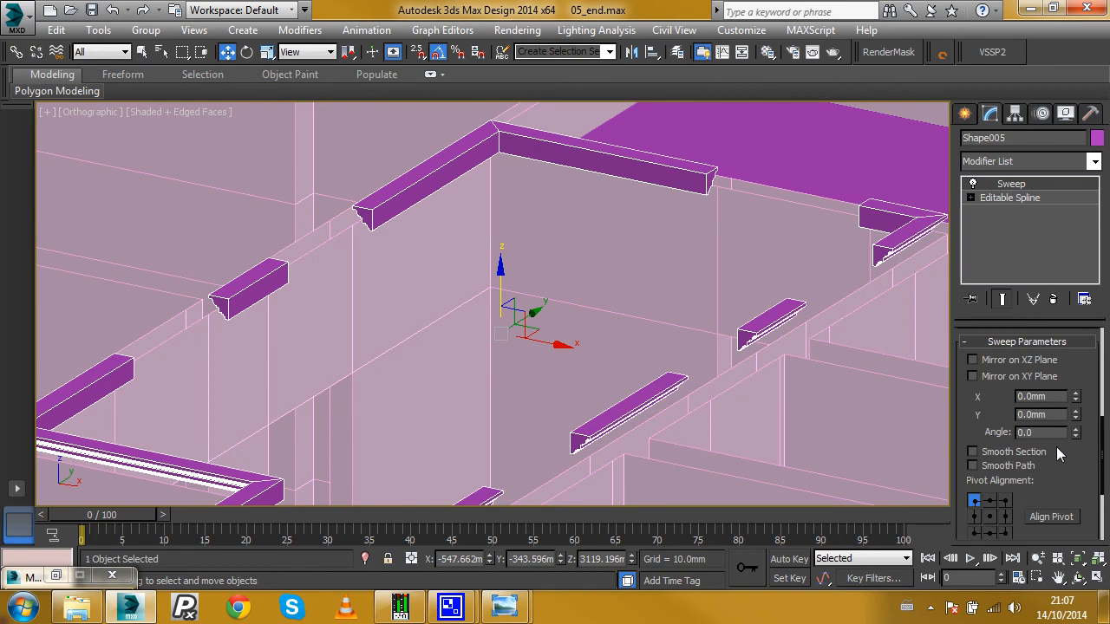
left_click(973, 360)
mouse_move(498, 244)
middle_mouse_down()
mouse_move(506, 250)
mouse_move(478, 250)
middle_mouse_up()
middle_click_drag(364, 260, 327, 241)
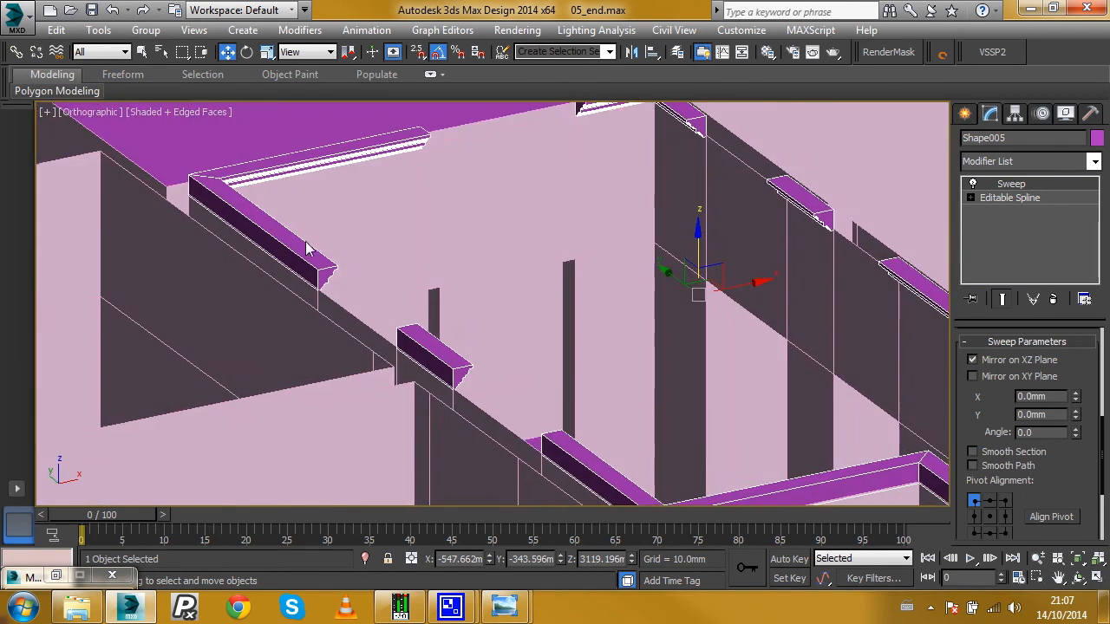
- Lower the cornice vertically with snapping so it sits at Z 3000 mm on the hall walls
middle_click_drag(222, 215, 357, 295)
scroll(356, 290, "up", 4)
scroll(305, 235, "up", 3)
left_click_drag(424, 52, 421, 111)
left_click_drag(312, 238, 318, 310)
scroll(359, 280, "down", 6)
scroll(490, 262, "up", 5)
scroll(490, 260, "down", 4)
middle_click_drag(489, 259, 566, 266, "alt")
scroll(538, 237, "up", 4)
key("s")
scroll(659, 278, "down", 4)
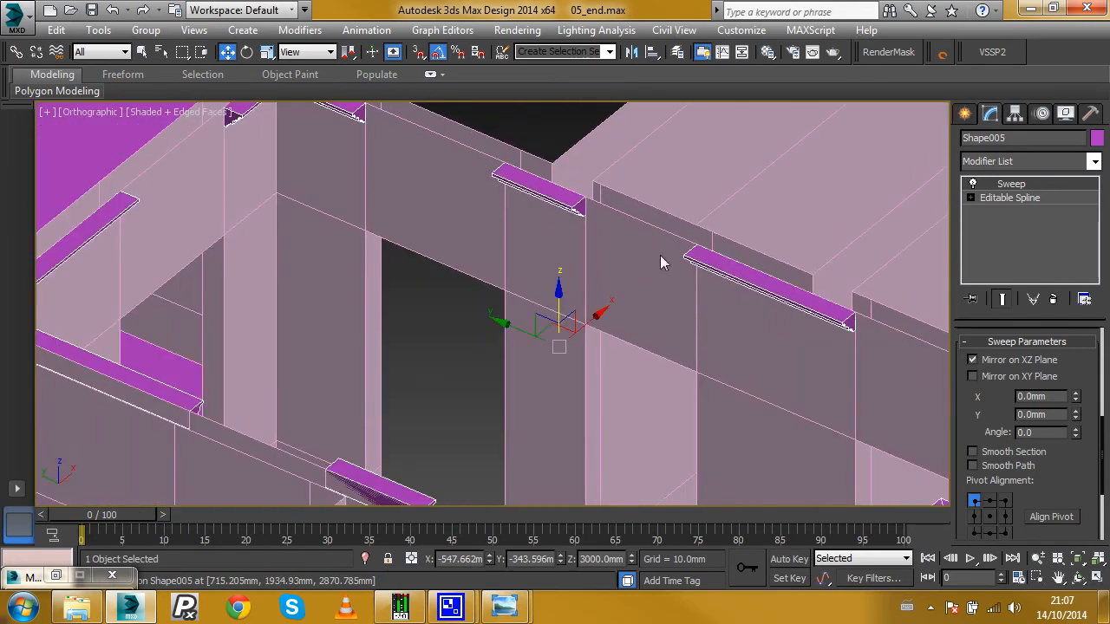
- Edit the cornice outline's vertices and fuse the pair across the first gap on the long hall wall
left_click(1023, 198)
middle_click_drag(409, 191, 437, 238)
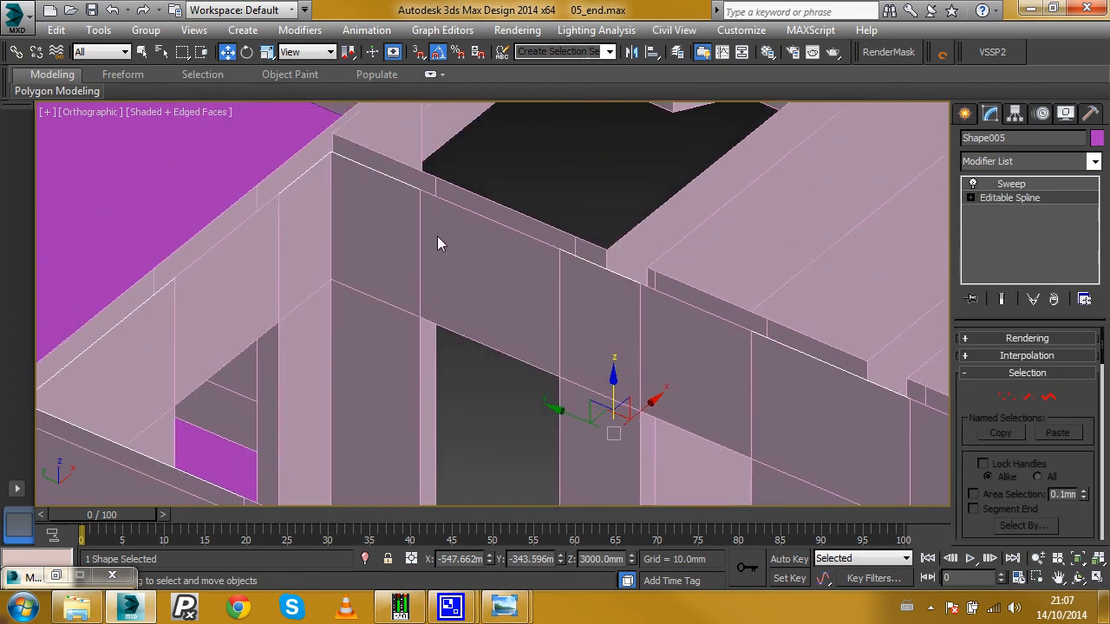
key("1")
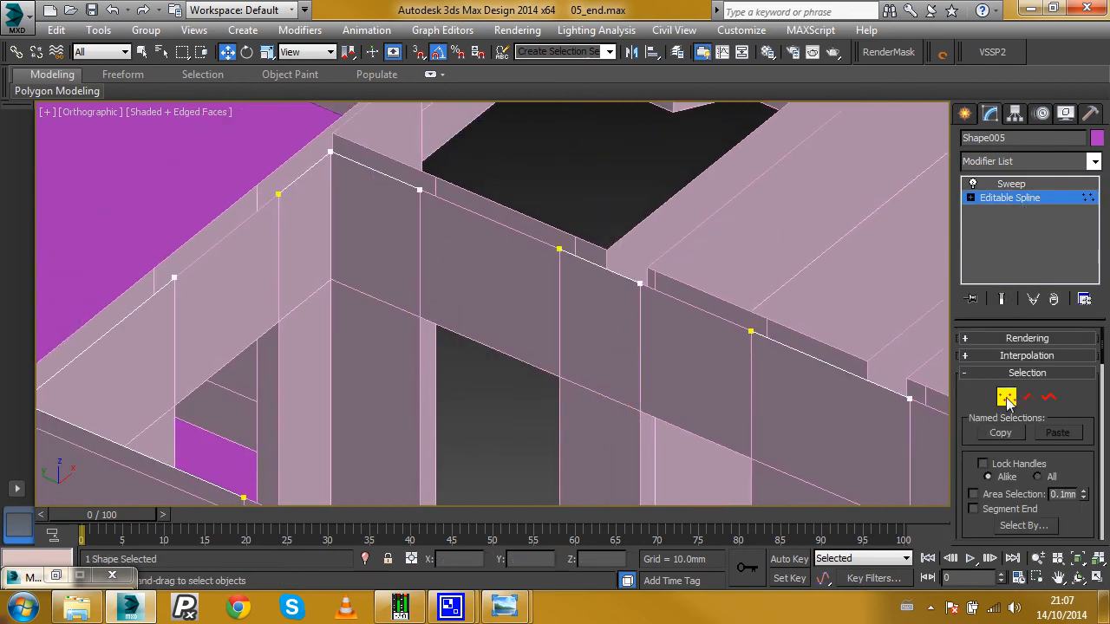
left_click_drag(406, 181, 440, 206)
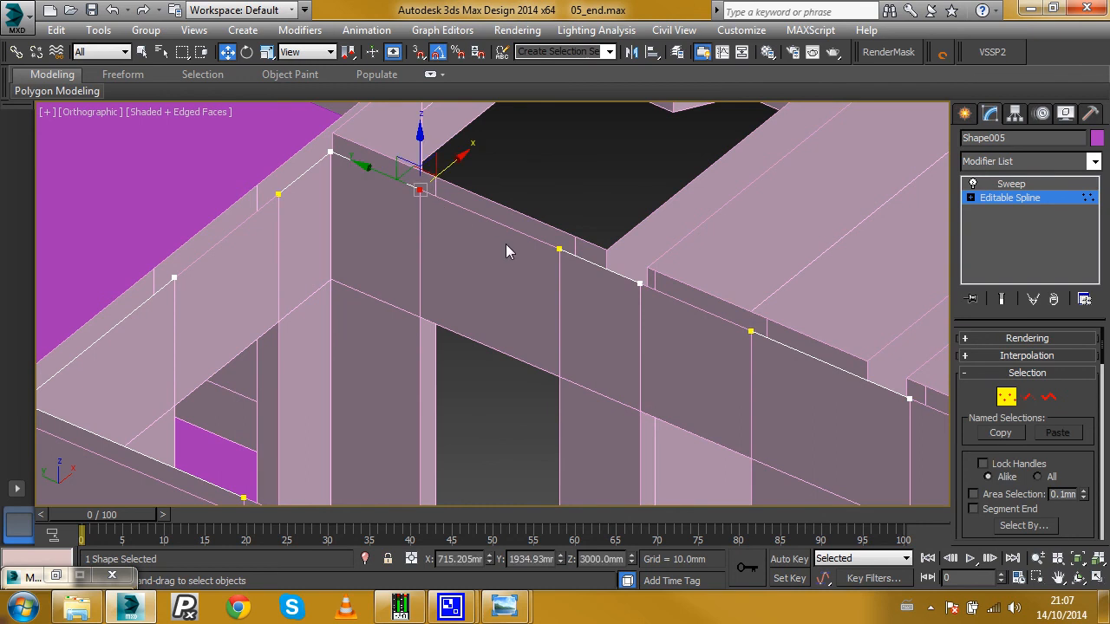
left_click_drag(571, 237, 570, 237, "ctrl")
scroll(1080, 419, "down", 10)
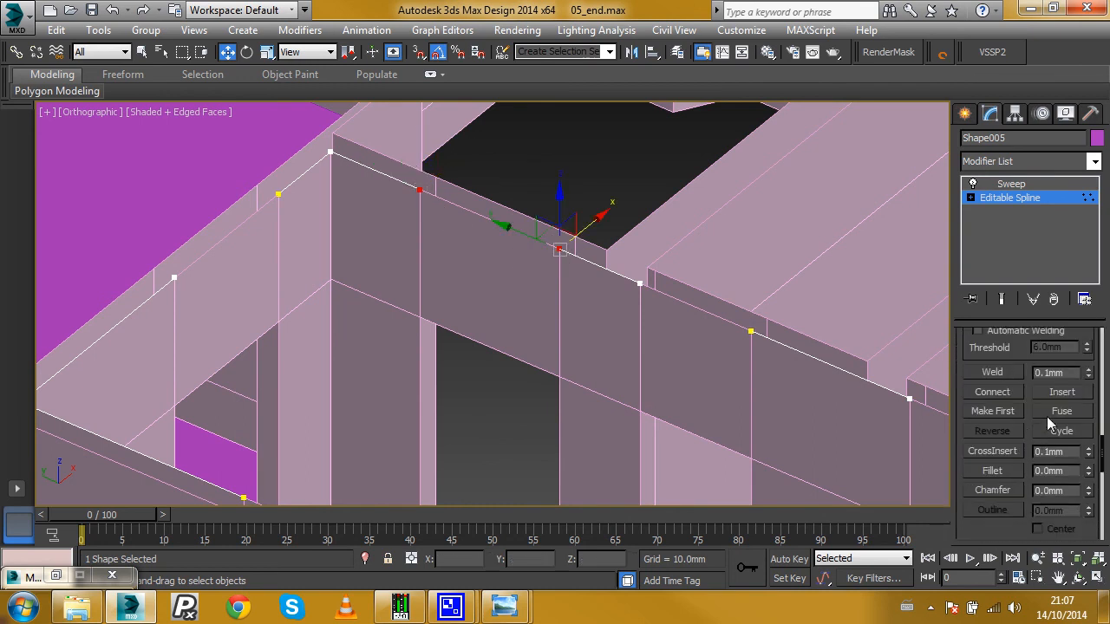
left_click(1052, 408)
scroll(207, 150, "down", 2)
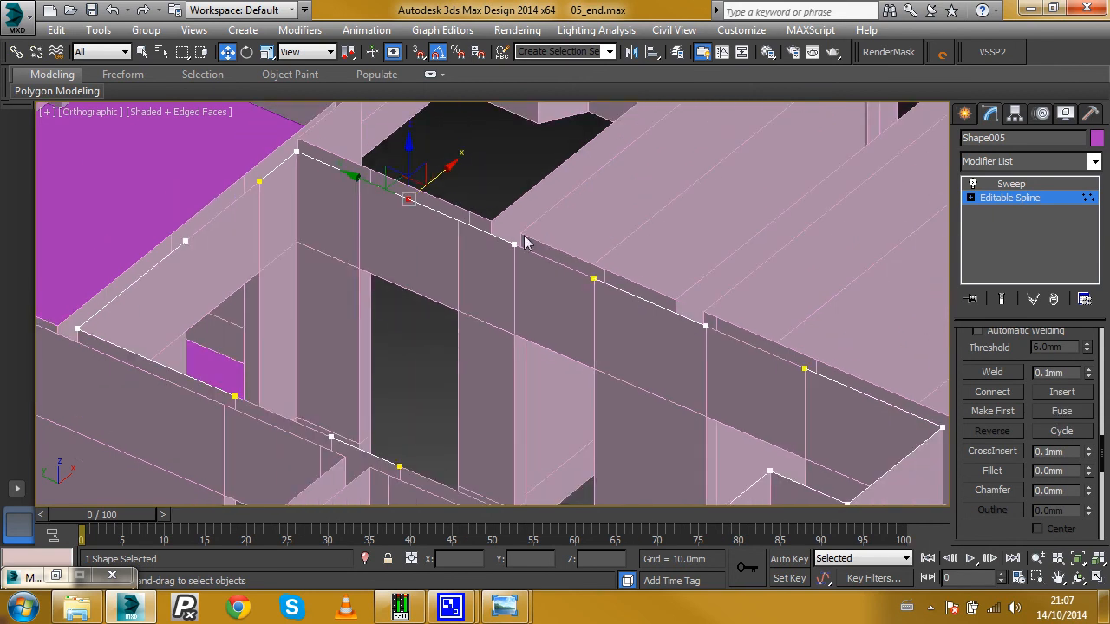
- Fuse the vertex pairs across the next two gaps along the same long wall of the outline
left_click(513, 244)
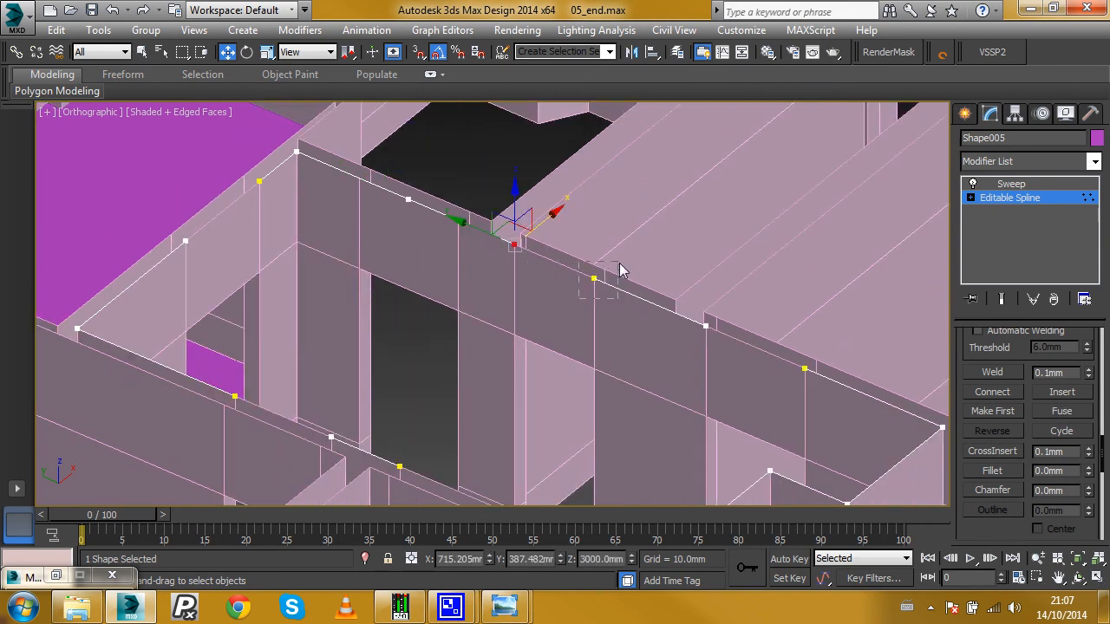
left_click_drag(620, 270, 620, 269, "ctrl")
left_click(1052, 417)
middle_click_drag(790, 372, 683, 302)
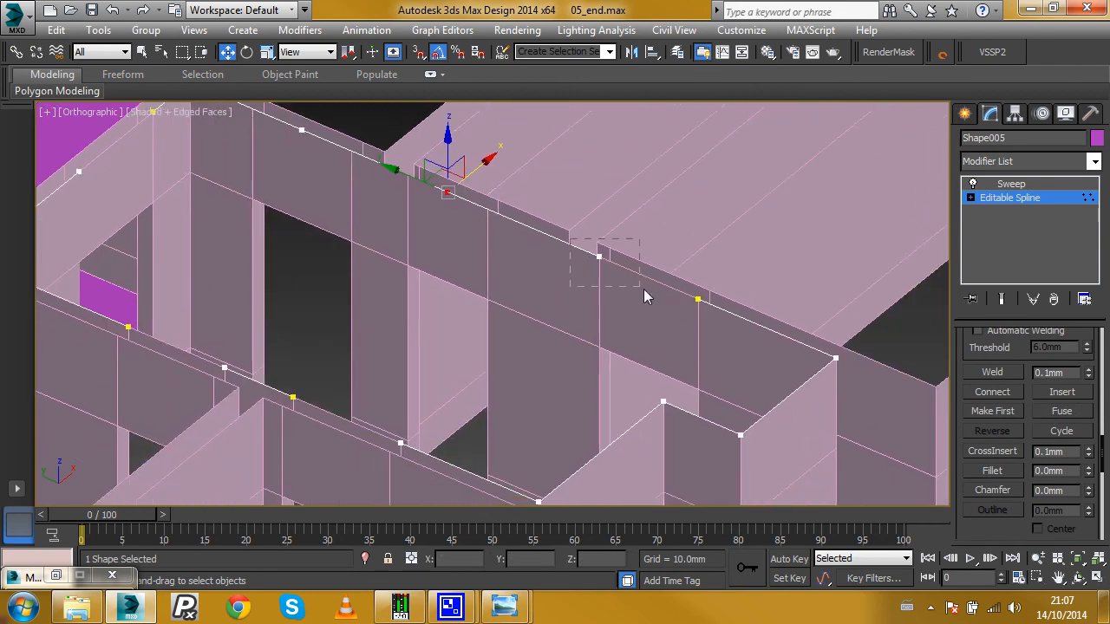
left_click_drag(717, 335, 717, 336)
left_click(1056, 410)
- Fuse the vertex pairs across the two gaps on the opposite hall wall and return to the Sweep level
middle_click_drag(704, 351, 508, 329, "alt")
middle_click_drag(508, 169, 472, 261)
left_click(477, 283)
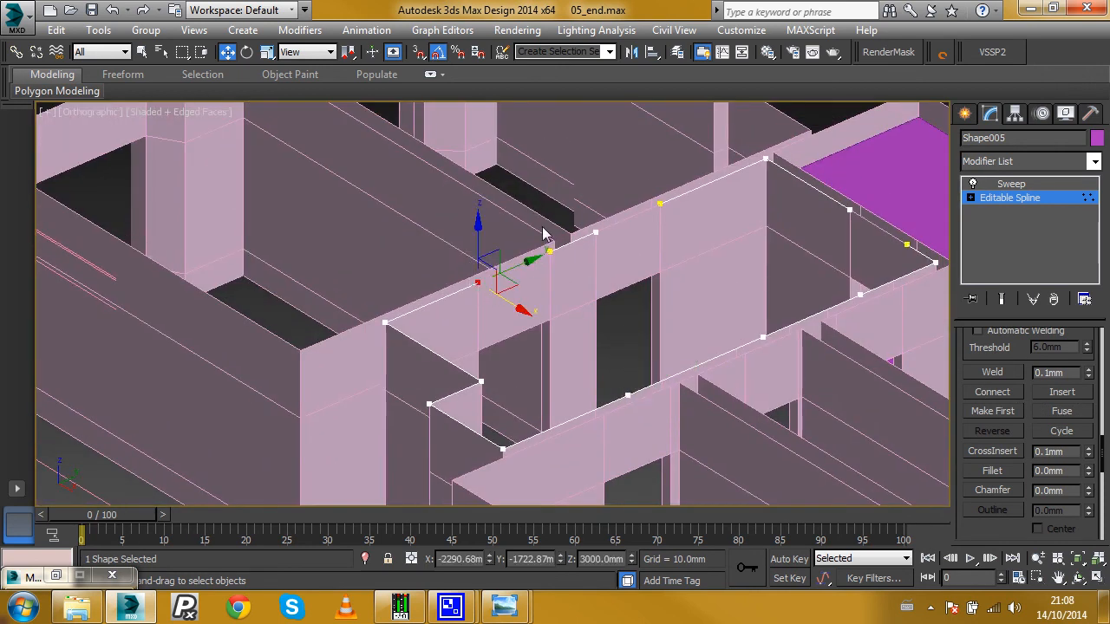
left_click(550, 251, "ctrl")
left_click(1068, 416)
left_click(595, 232)
left_click(659, 204, "ctrl")
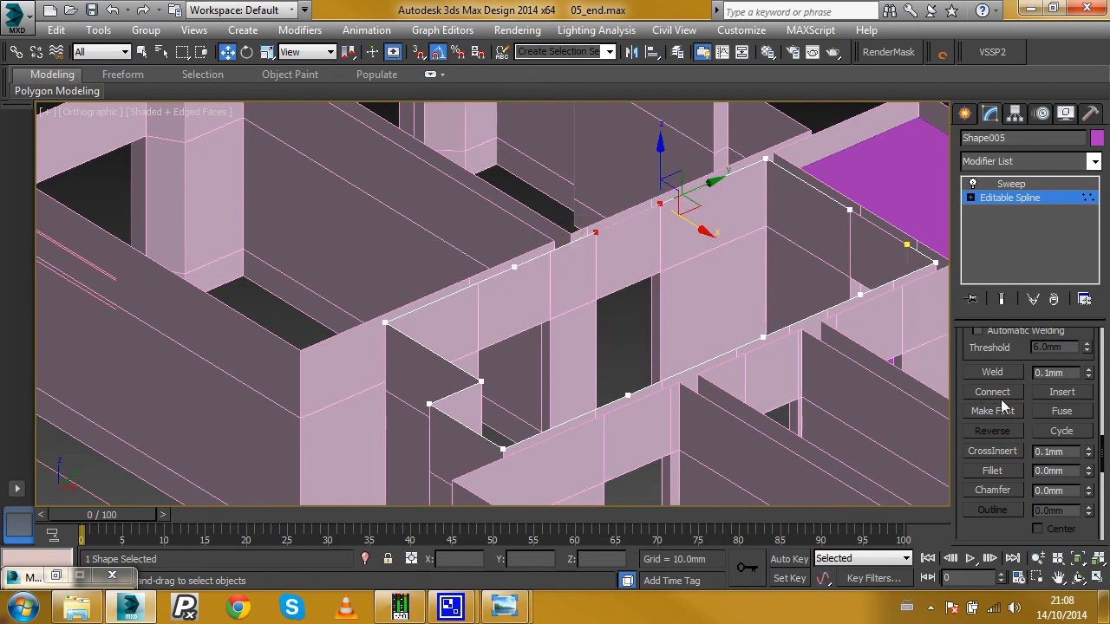
left_click(1051, 414)
left_click(1010, 197)
left_click(1011, 184)
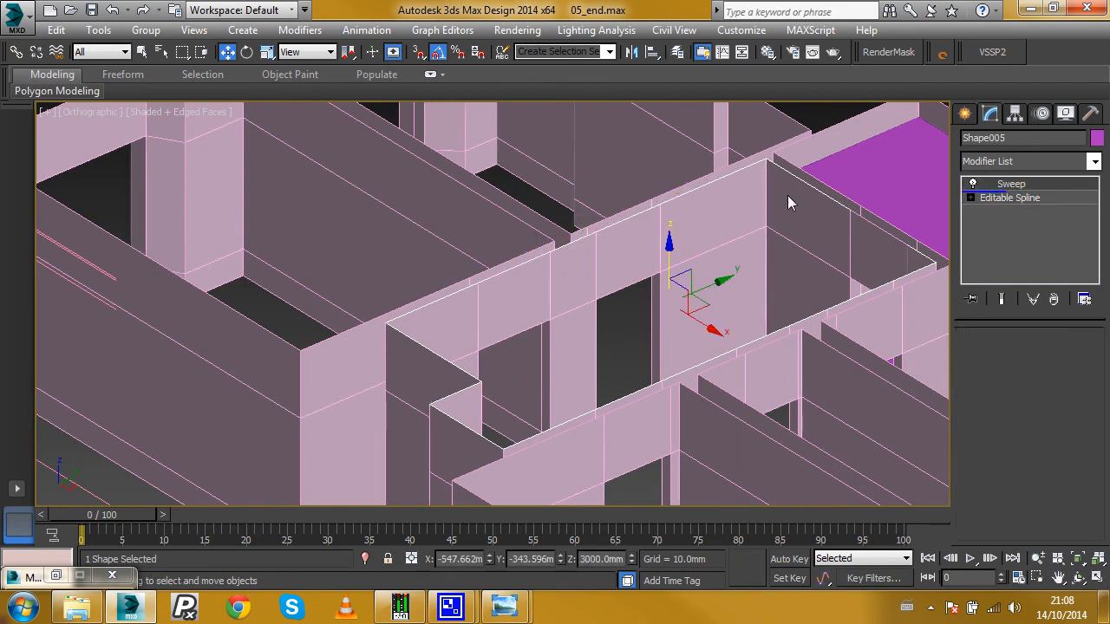
- Fuse the remaining vertex pair on the hall's end wall and return to the Sweep level
mouse_move(681, 208)
middle_mouse_down("alt")
mouse_move(790, 199)
mouse_move(695, 202)
middle_mouse_up("alt")
scroll(590, 245, "up", 5)
left_click(989, 197)
middle_click_drag(522, 250, 554, 263, "alt")
left_click_drag(430, 238, 486, 302)
left_click_drag(674, 220, 674, 220, "ctrl")
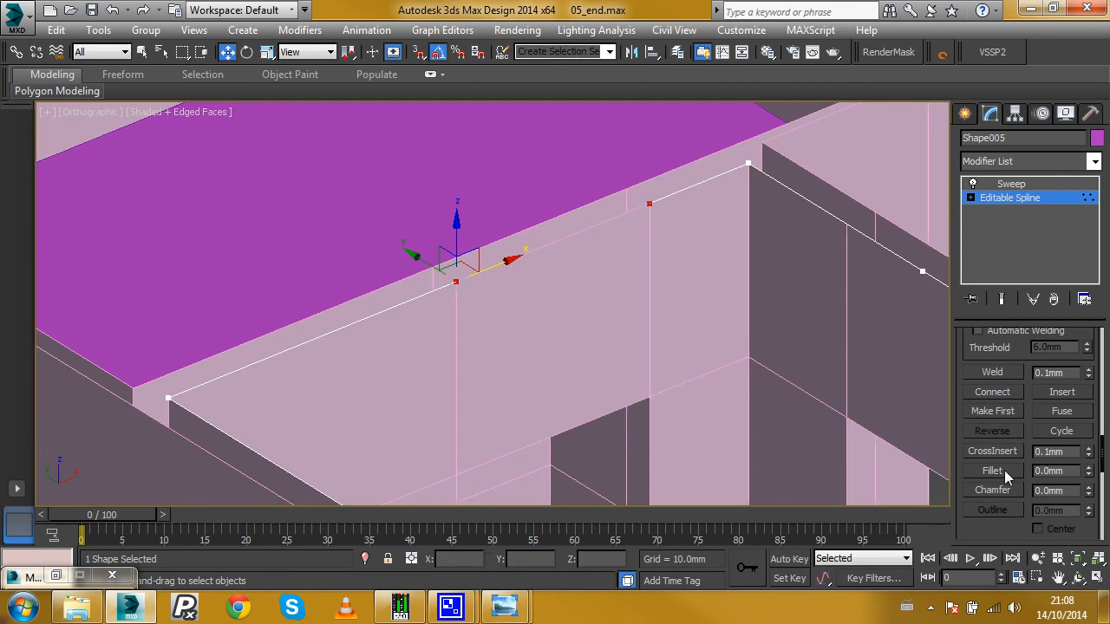
left_click(1061, 411)
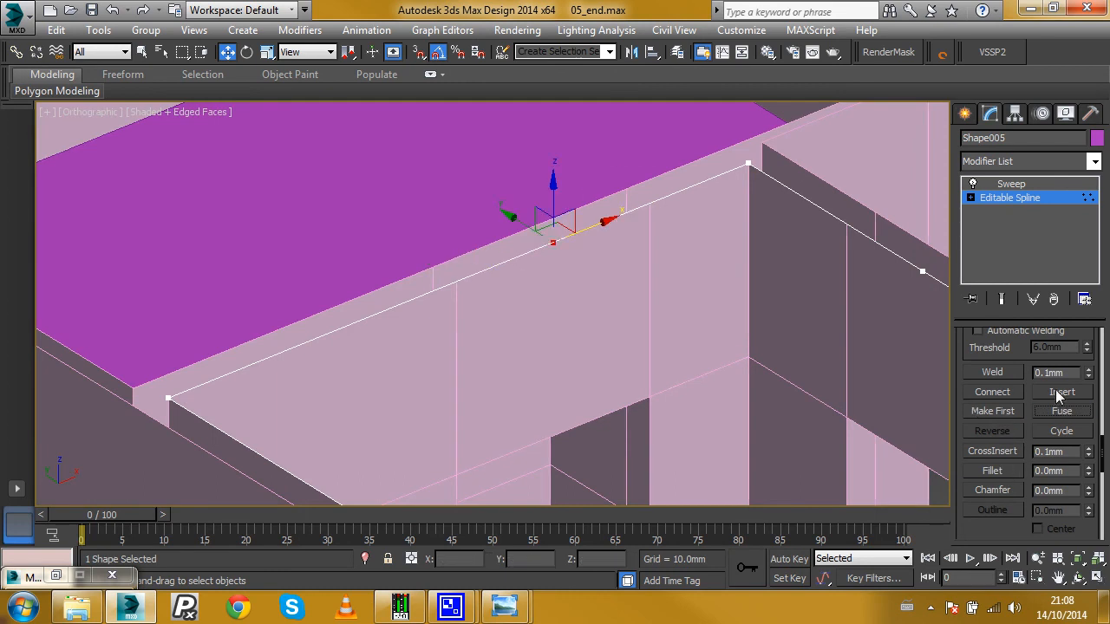
left_click(1006, 197)
left_click(1011, 185)
- Examine the cornice around the hall from several angles, checking its corners, closed gaps and fit against the walls
scroll(714, 237, "down", 4)
middle_click_drag(649, 234, 828, 248, "alt")
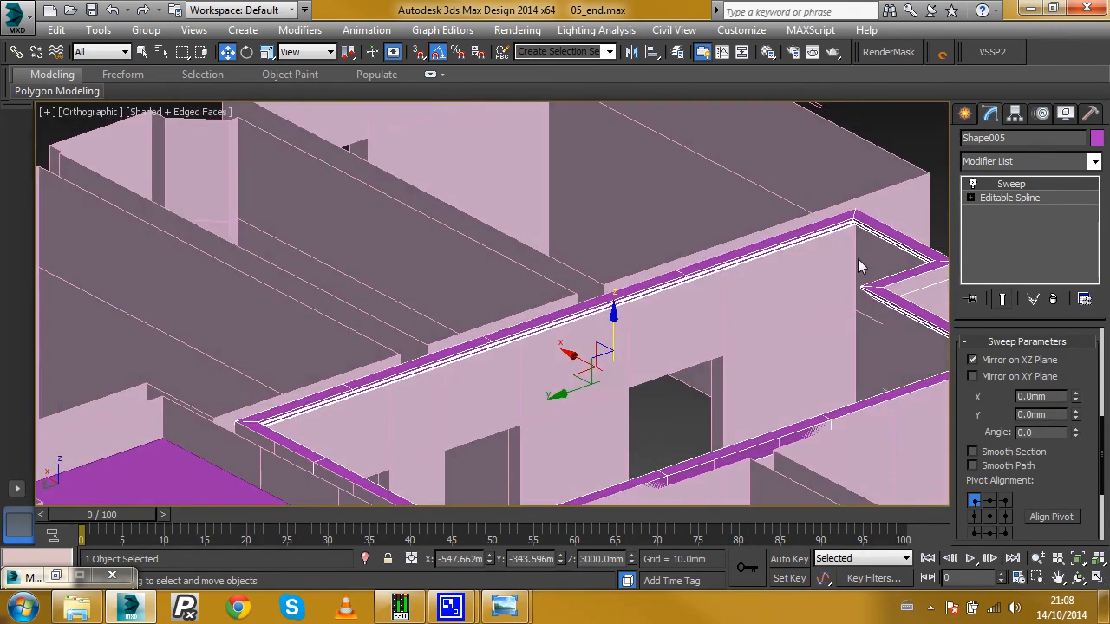
scroll(828, 221, "up", 4)
scroll(810, 255, "down", 6)
scroll(761, 253, "down", 3)
middle_click_drag(771, 225, 632, 219, "alt")
scroll(657, 180, "up", 5)
scroll(633, 216, "up", 2)
scroll(619, 228, "down", 6)
scroll(685, 277, "up", 3)
middle_click_drag(636, 287, 688, 436, "alt")
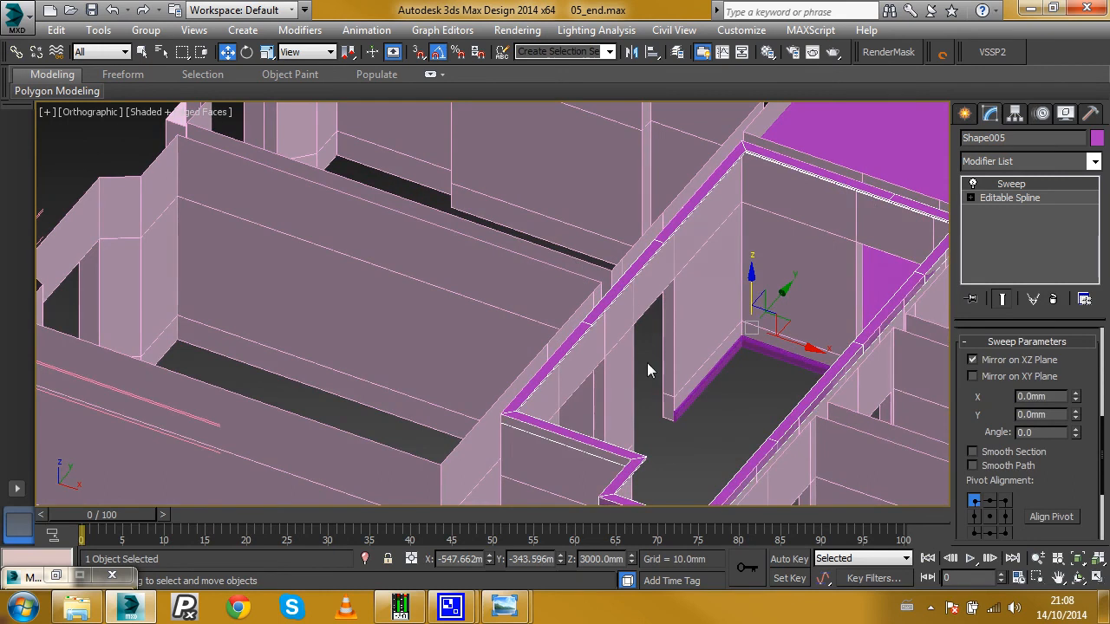
scroll(641, 291, "down", 5)
mouse_move(632, 292)
middle_mouse_down("alt")
mouse_move(763, 290)
mouse_move(694, 292)
mouse_move(636, 330)
mouse_move(631, 306)
middle_mouse_up("alt")
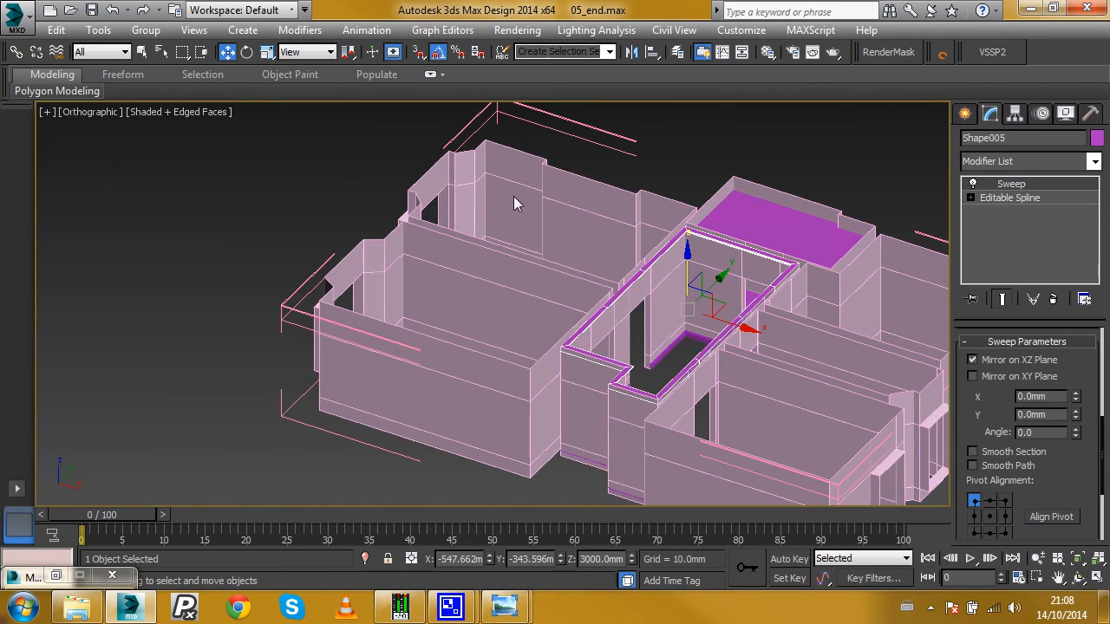